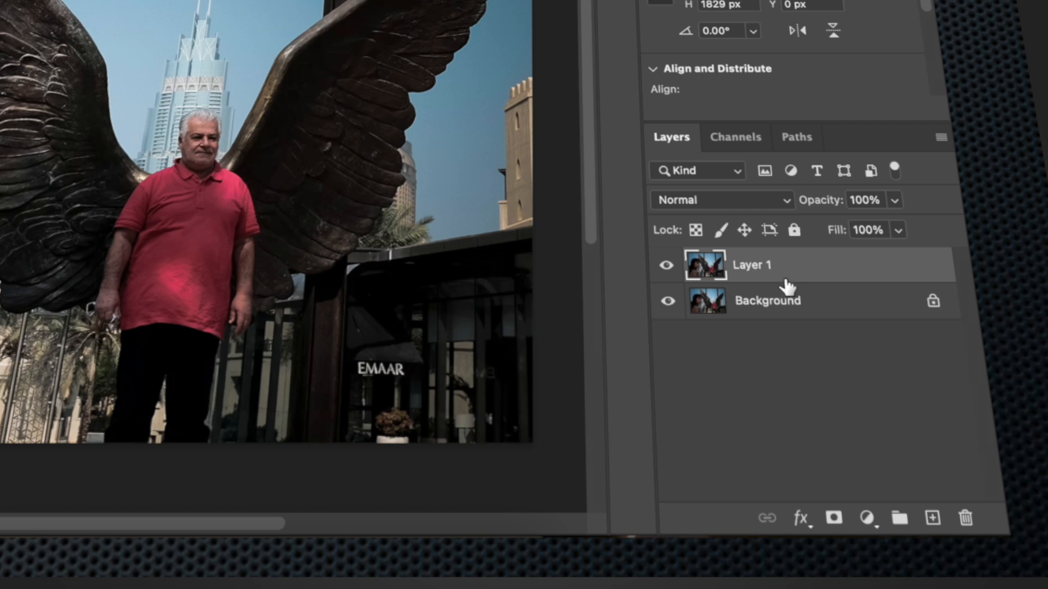
Try converting the image to Grayscale mode without keeping the layers, and undo the conversion.
right_click(812, 301)
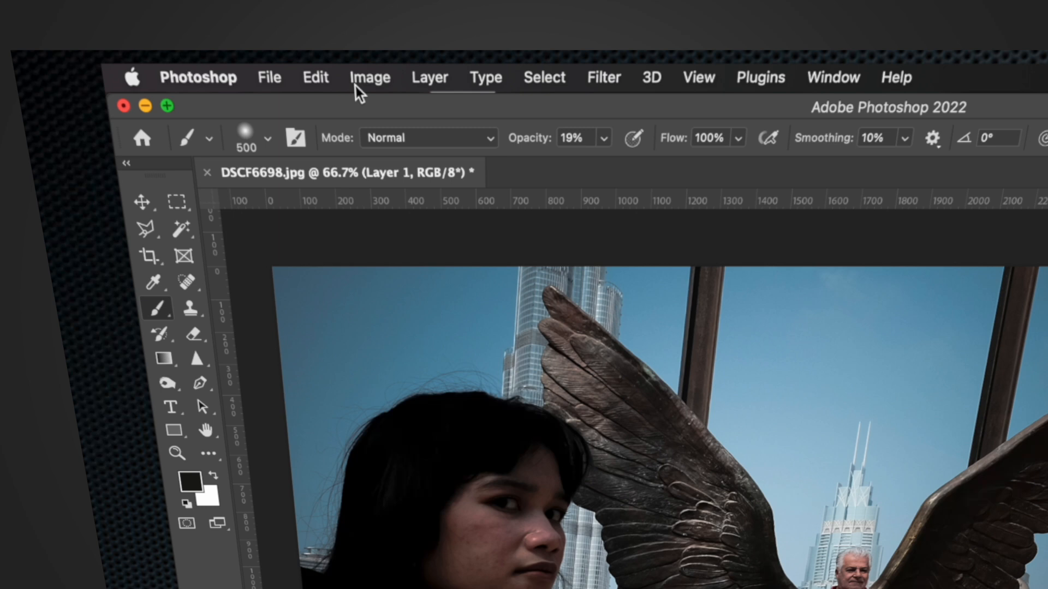
click(210, 15)
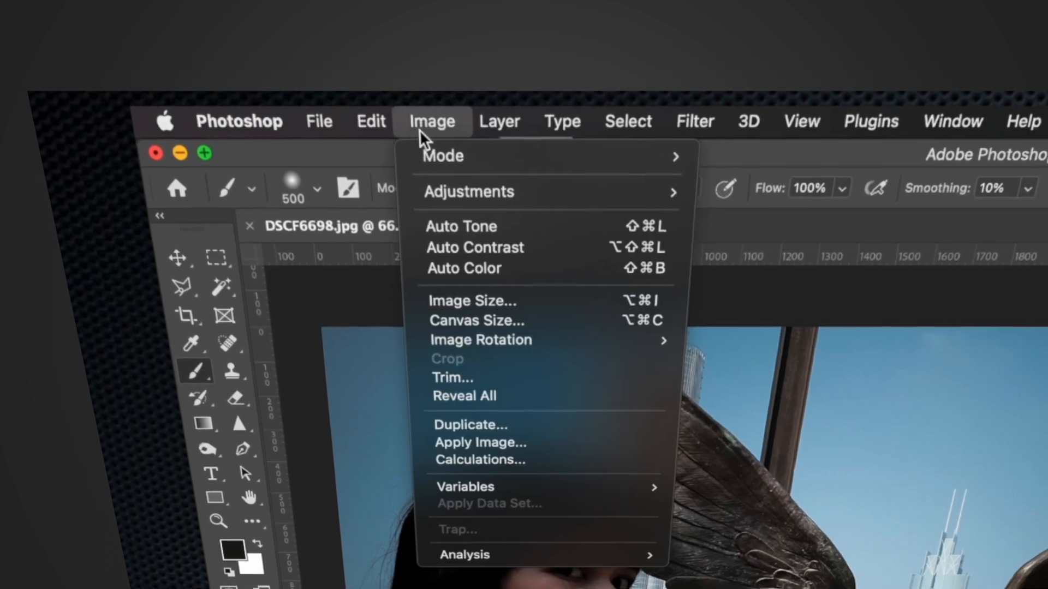
mouse_move(211, 33)
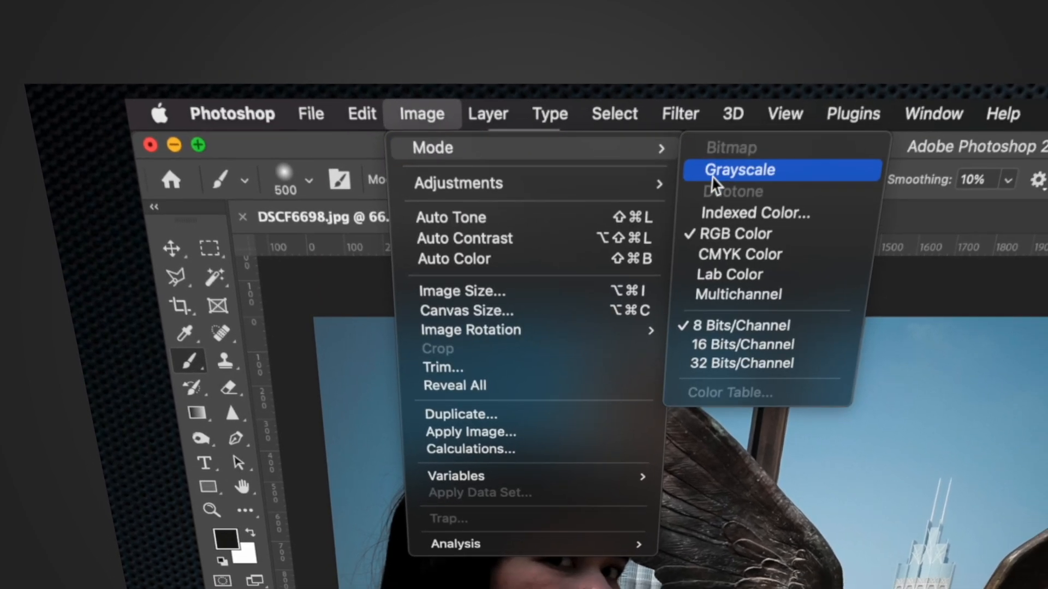
click(748, 183)
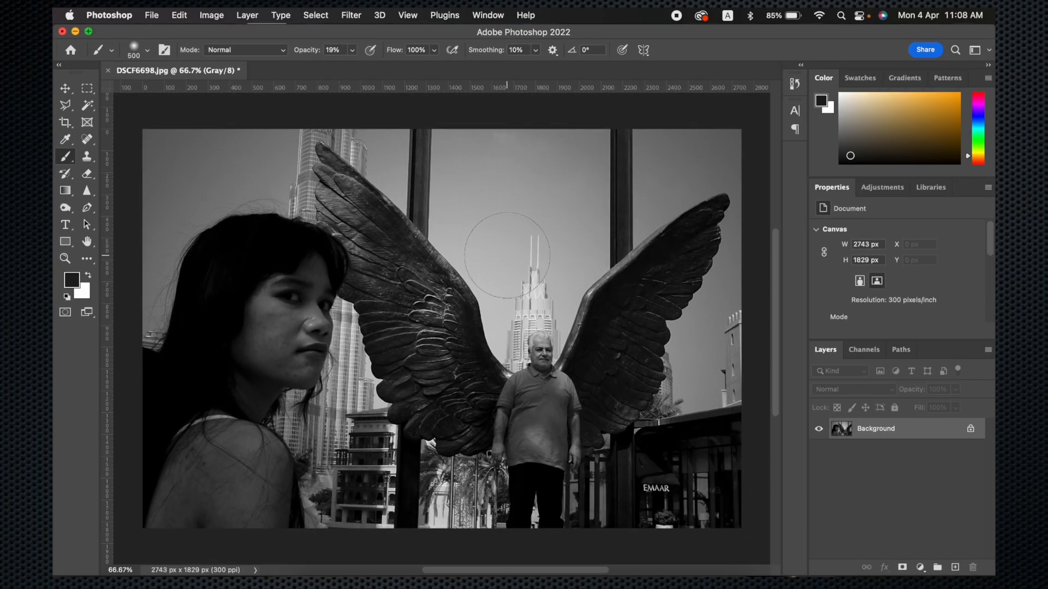
key(super+z)
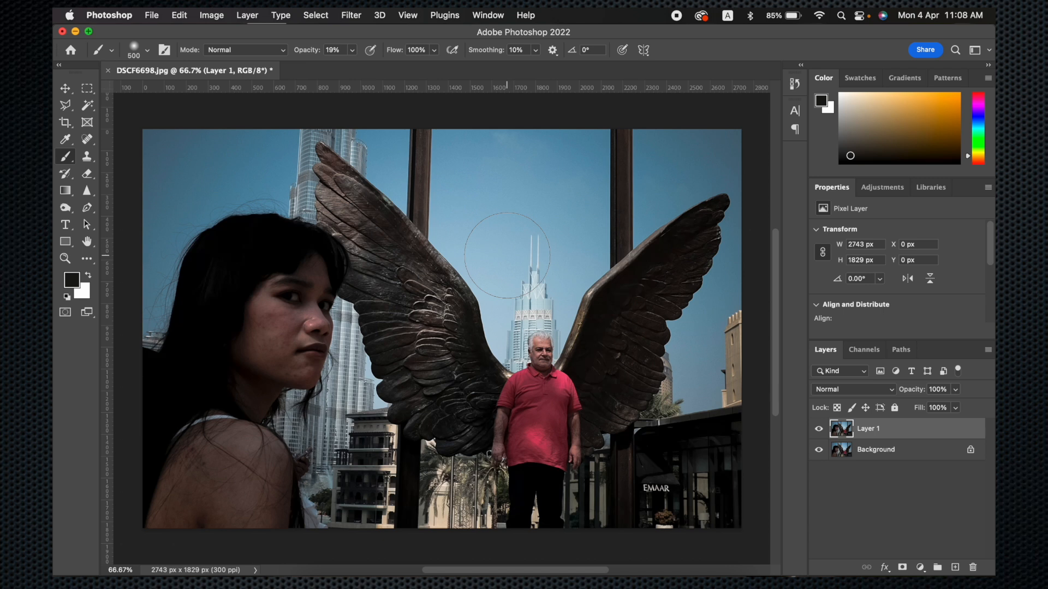
Try removing the colour from Layer 1 with a Hue/Saturation adjustment by lowering the saturation to its minimum.
click(212, 15)
mouse_move(221, 52)
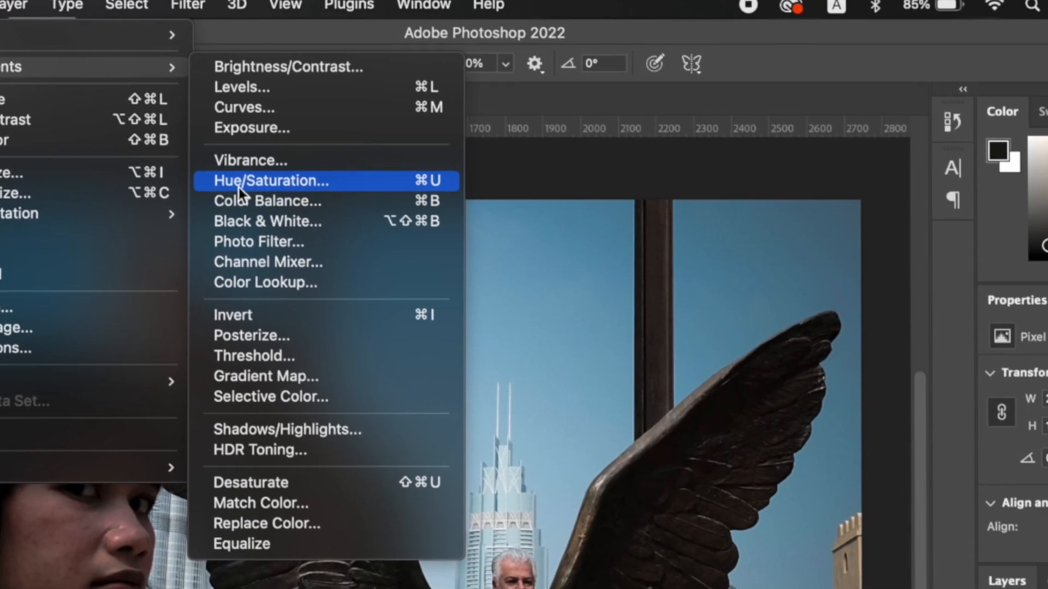
click(238, 183)
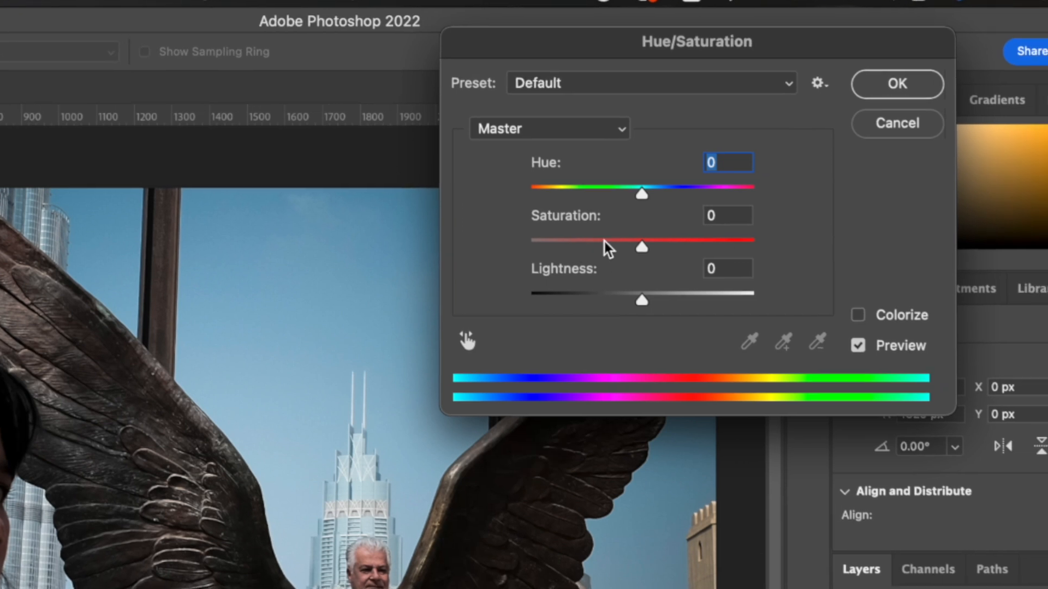
drag(642, 246, 480, 258)
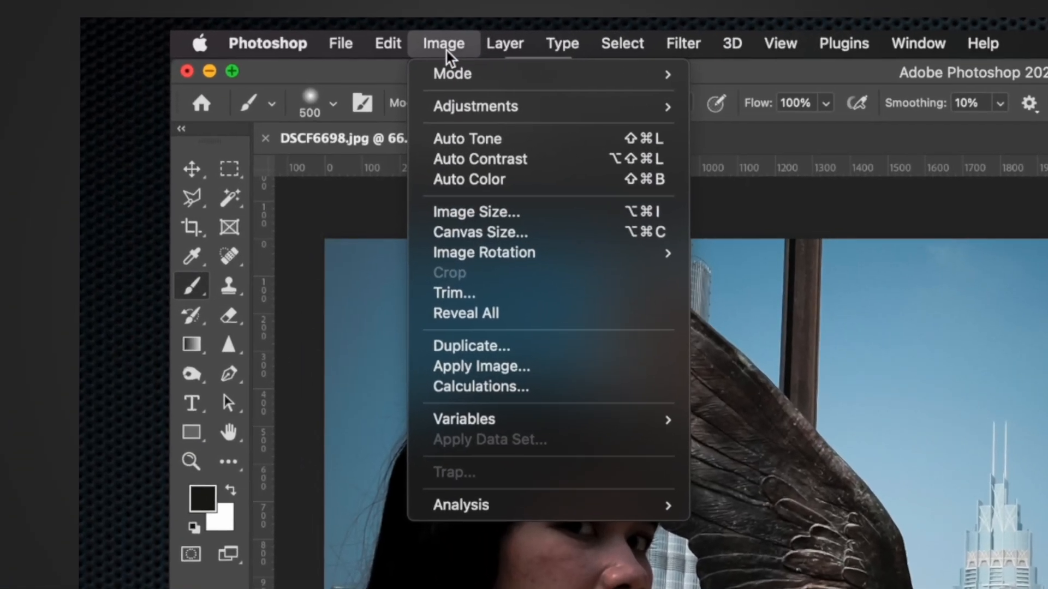
Start a Channel Mixer adjustment on Layer 1 and enable Monochrome.
mouse_move(453, 104)
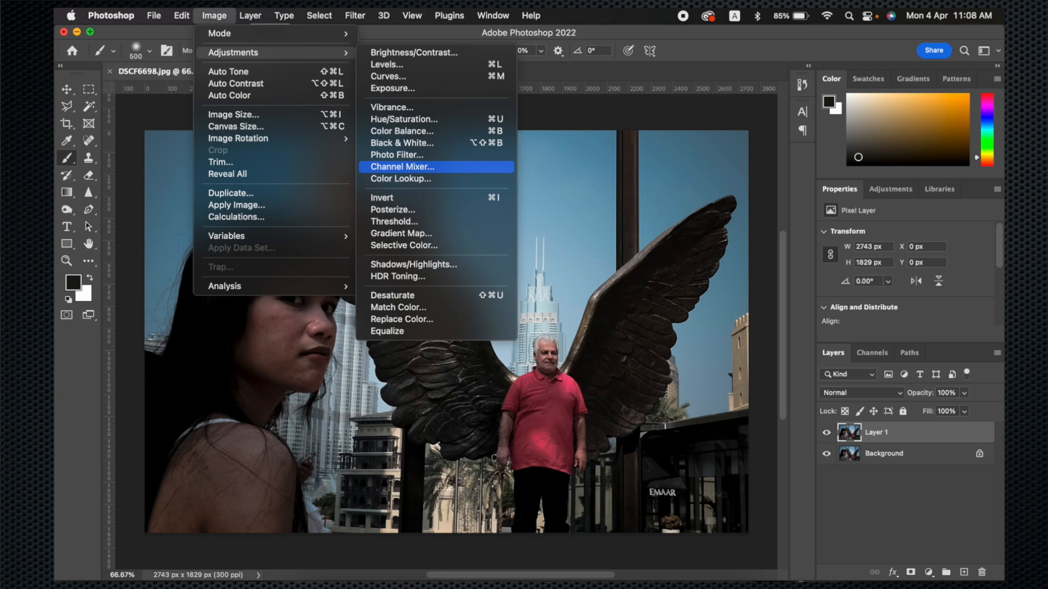
click(746, 300)
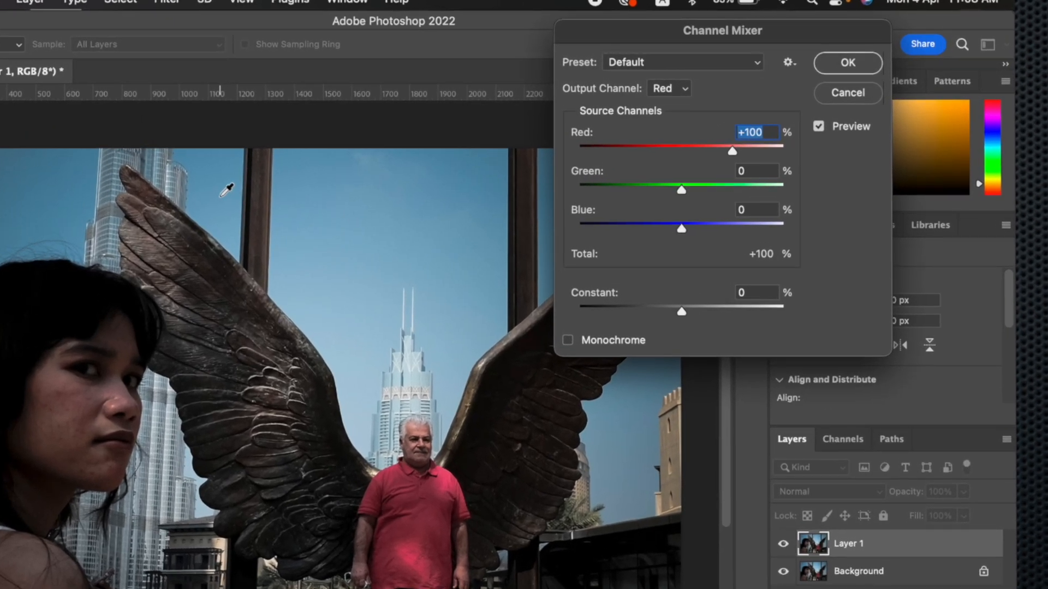
drag(614, 34, 456, 131)
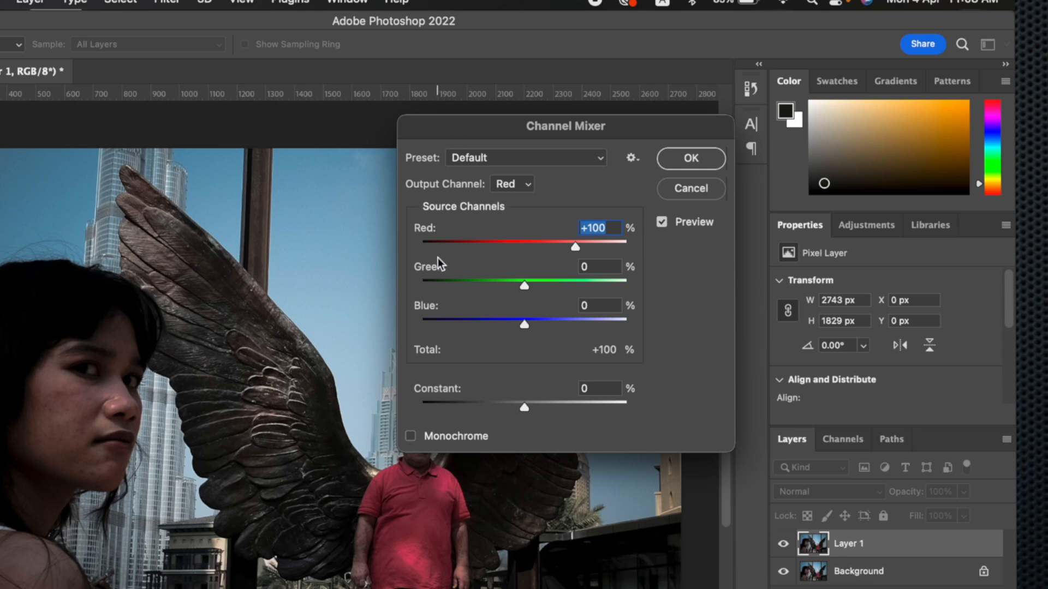
click(411, 437)
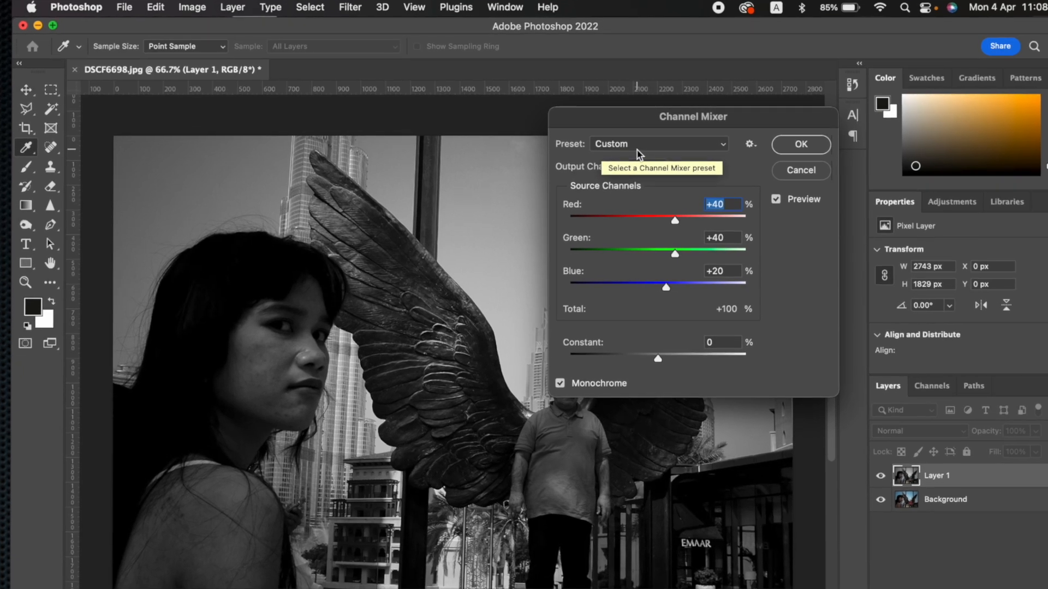
Try the Black & White Infrared and Black & White with Blue Filter presets, keeping the dialog clear of the photo.
drag(637, 150, 846, 88)
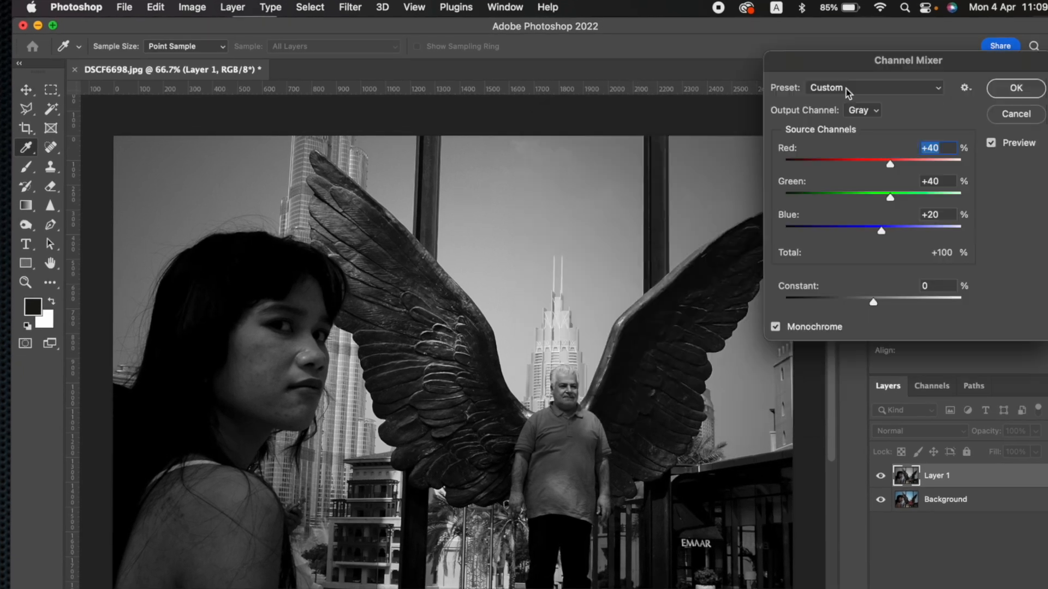
click(847, 90)
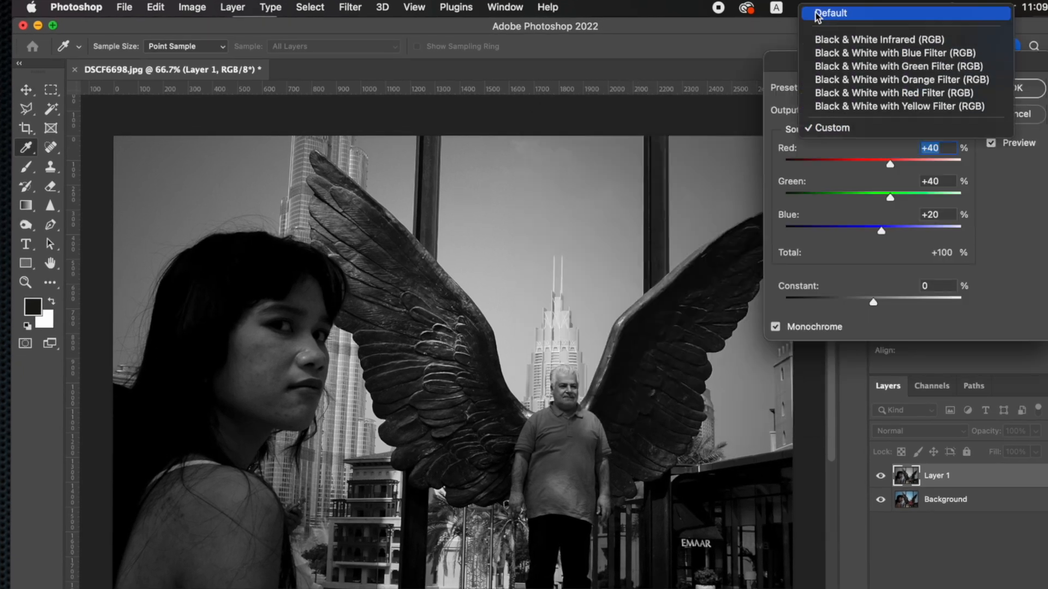
click(836, 40)
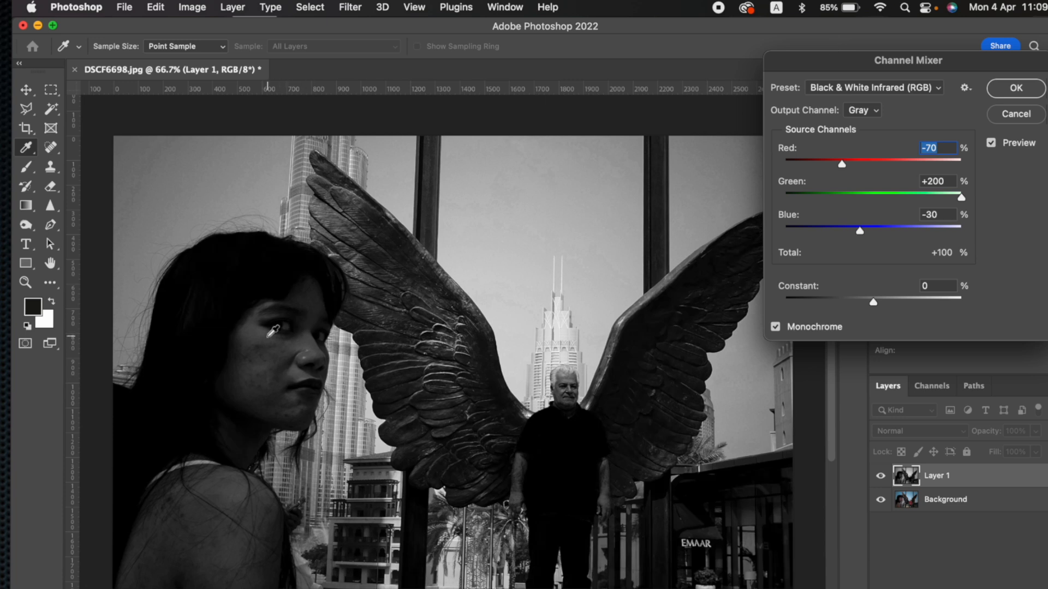
click(861, 92)
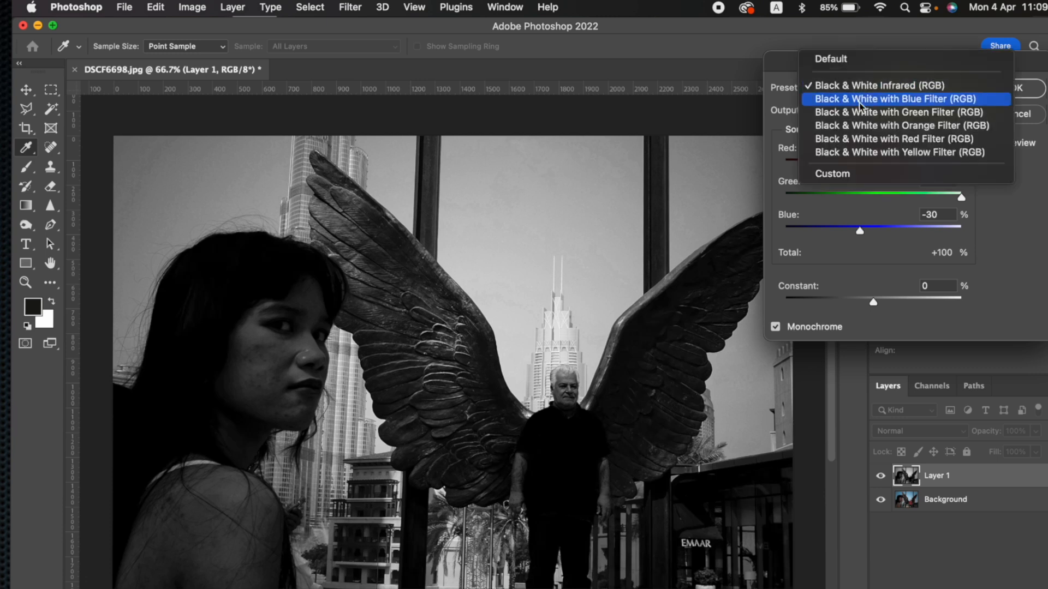
click(860, 100)
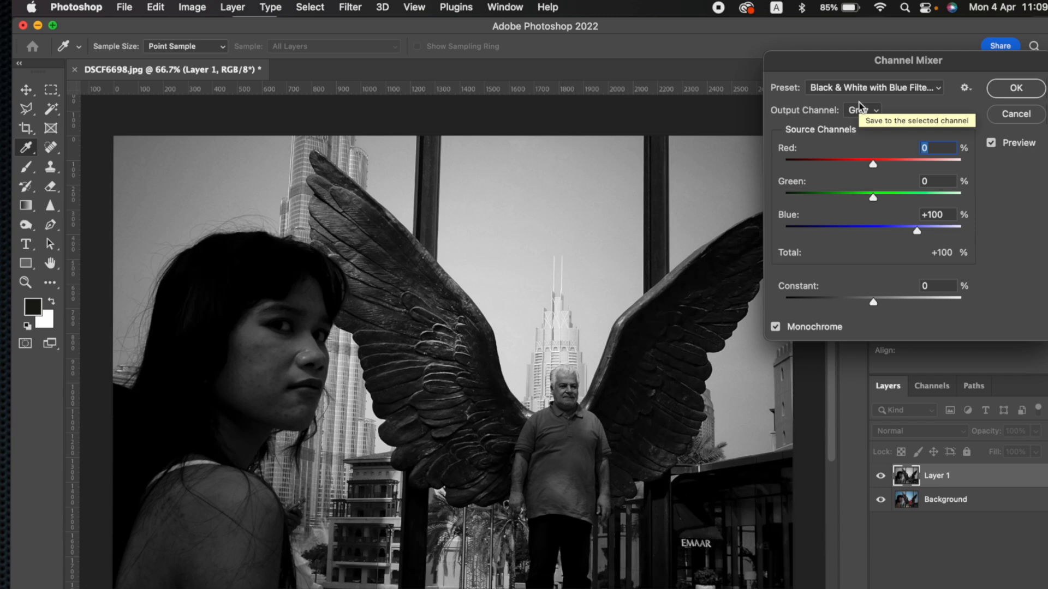
Try the Black & White with Green Filter and Black & White with Orange Filter presets.
click(855, 92)
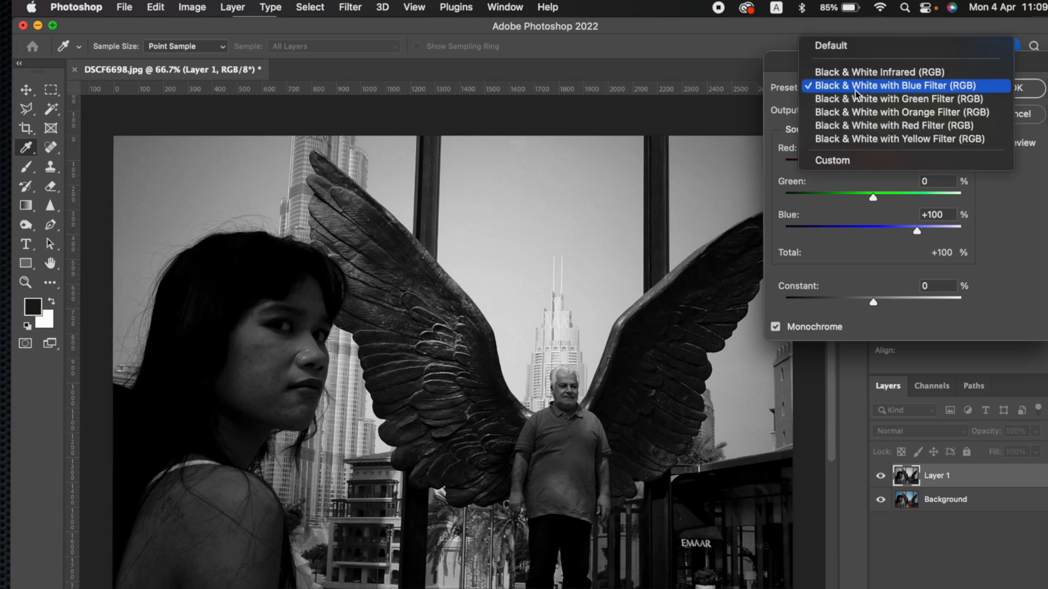
click(857, 99)
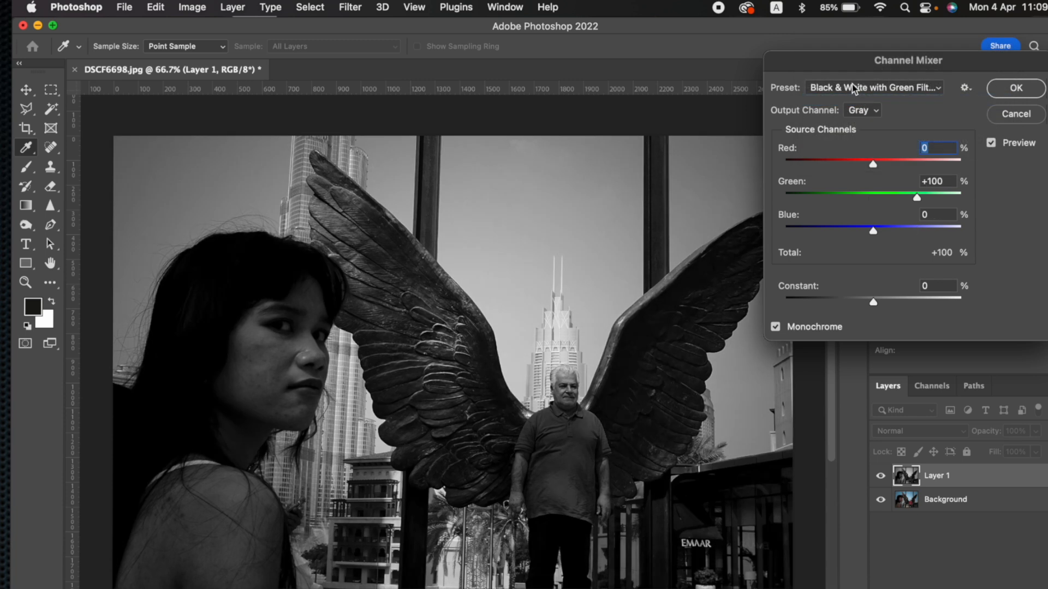
click(852, 84)
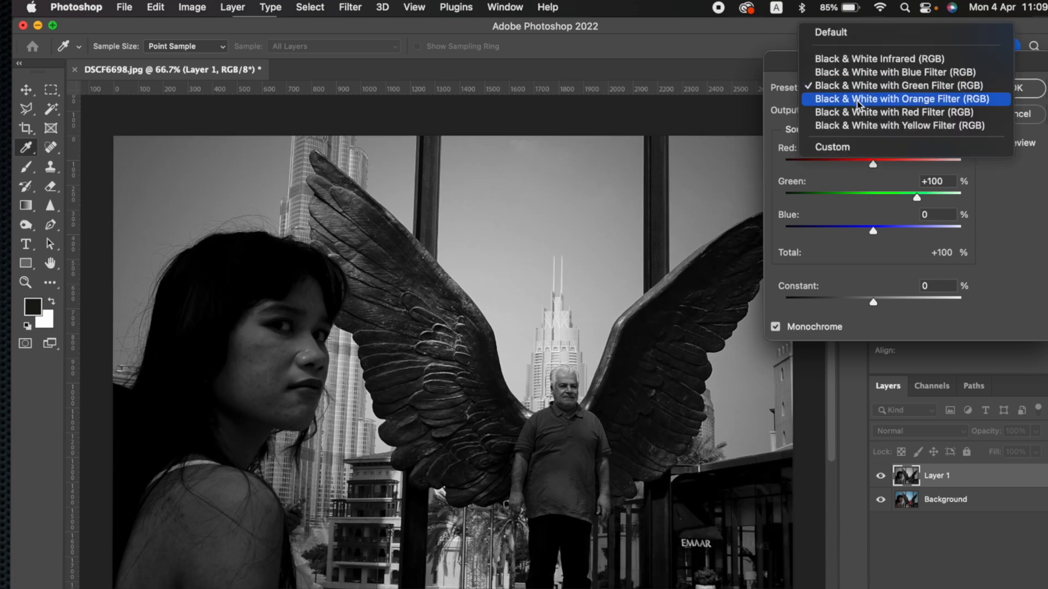
click(857, 100)
Compare the Black & White with Red Filter and Yellow Filter presets, switching back to the Red Filter.
click(851, 88)
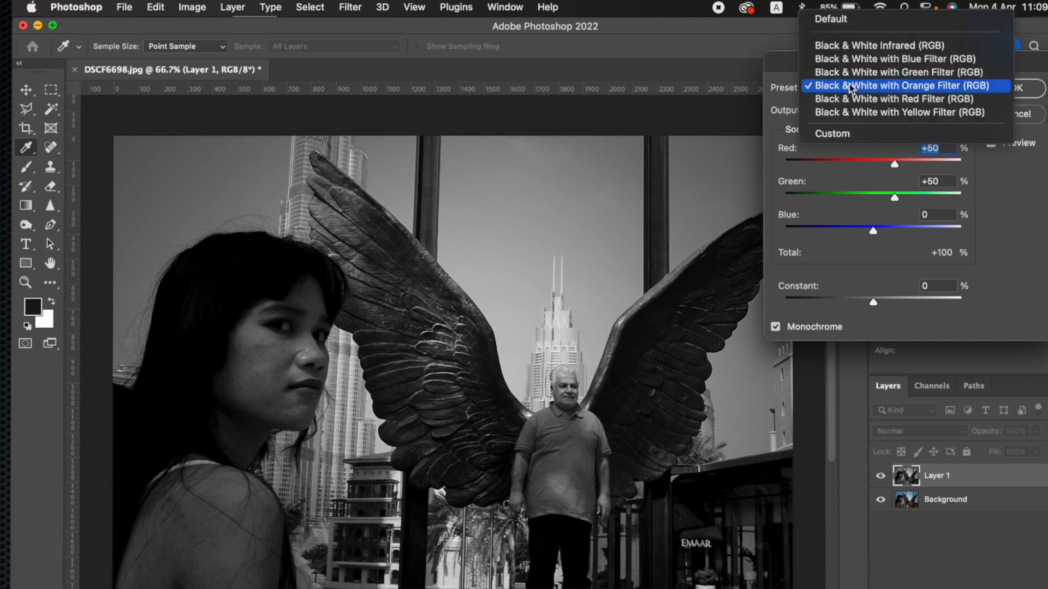
click(851, 98)
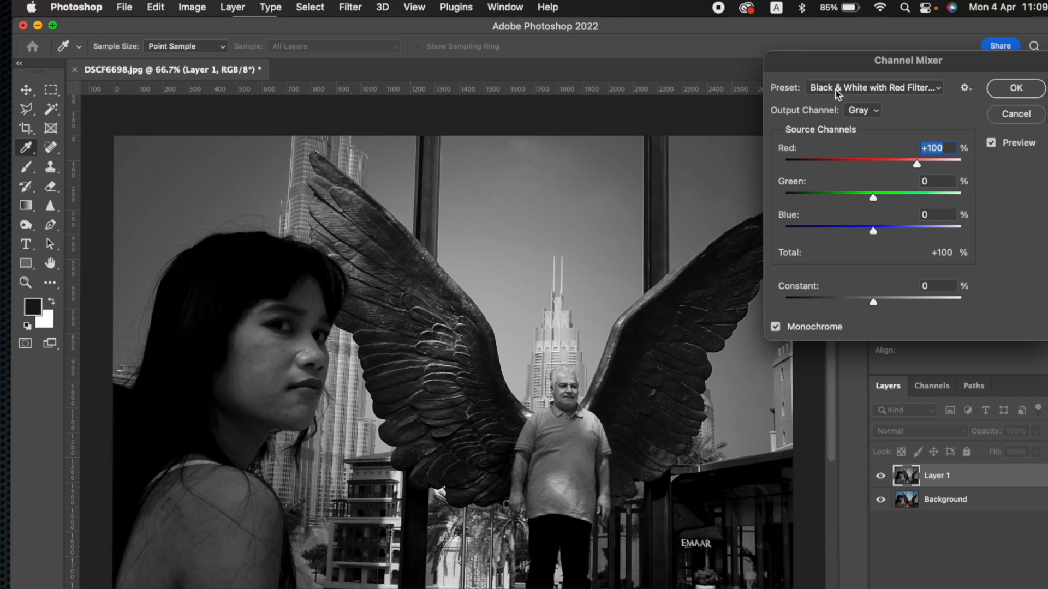
click(835, 89)
click(839, 100)
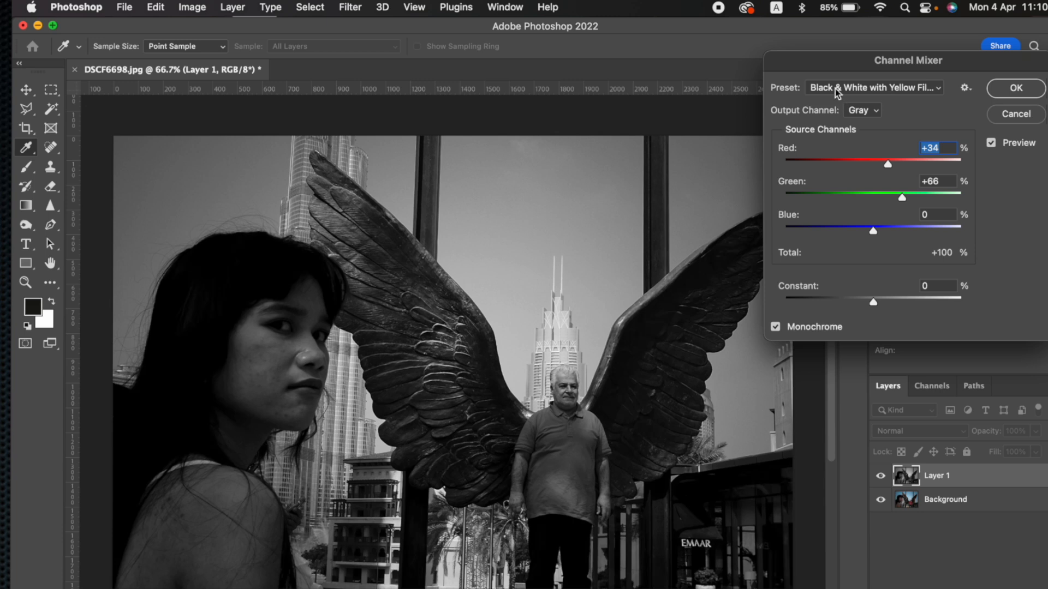
click(837, 86)
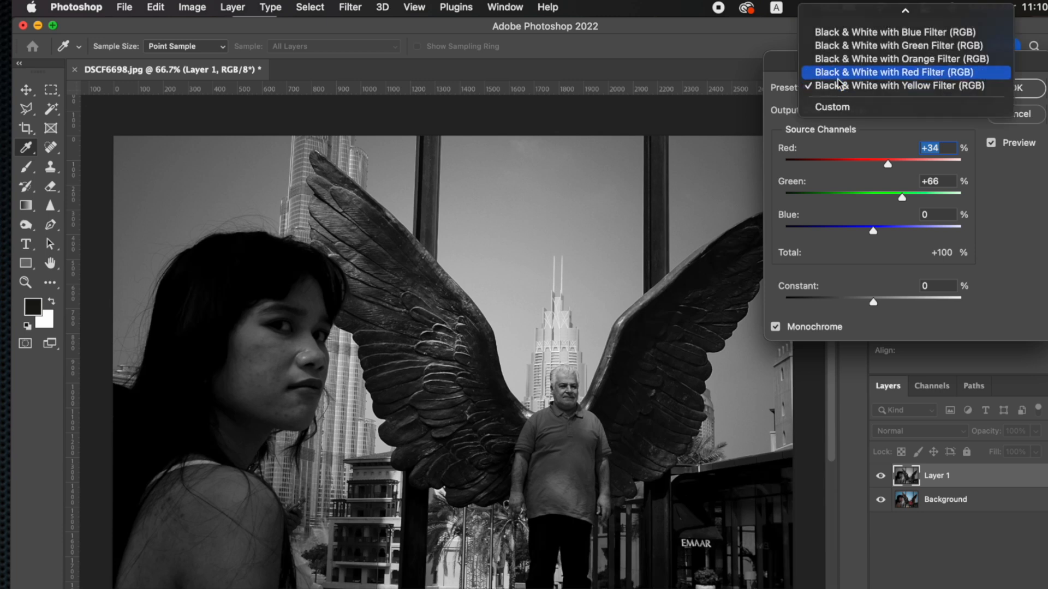
click(837, 79)
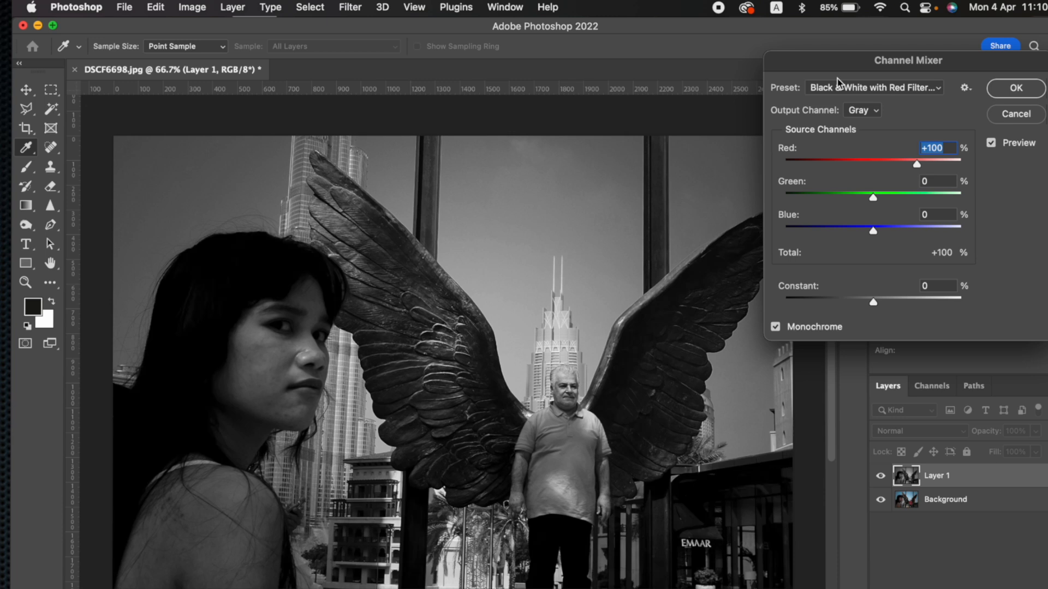
Choose the Black & White with Yellow Filter preset for the Channel Mixer.
click(839, 86)
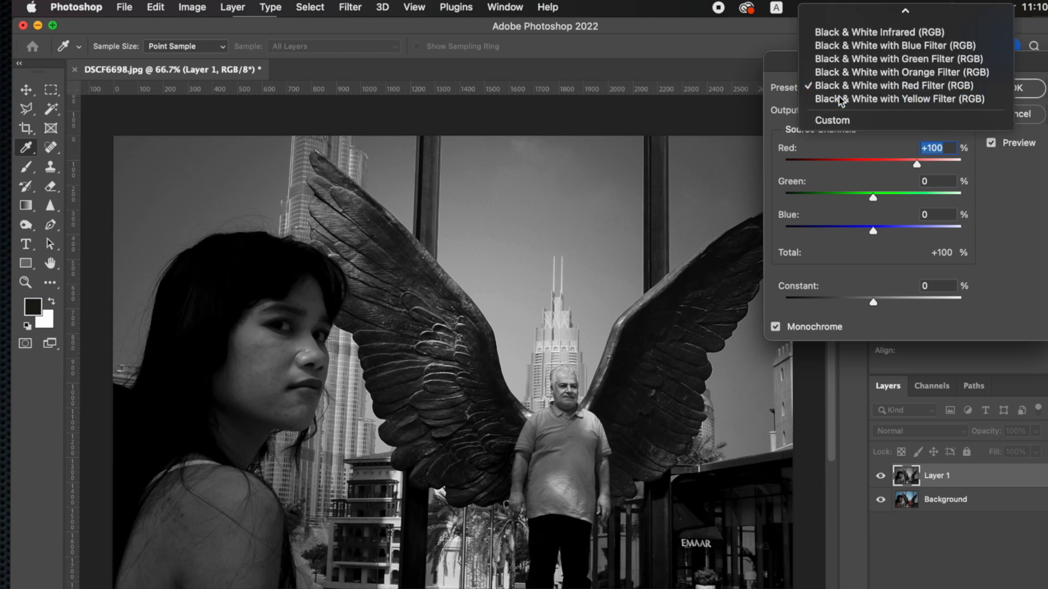
click(840, 99)
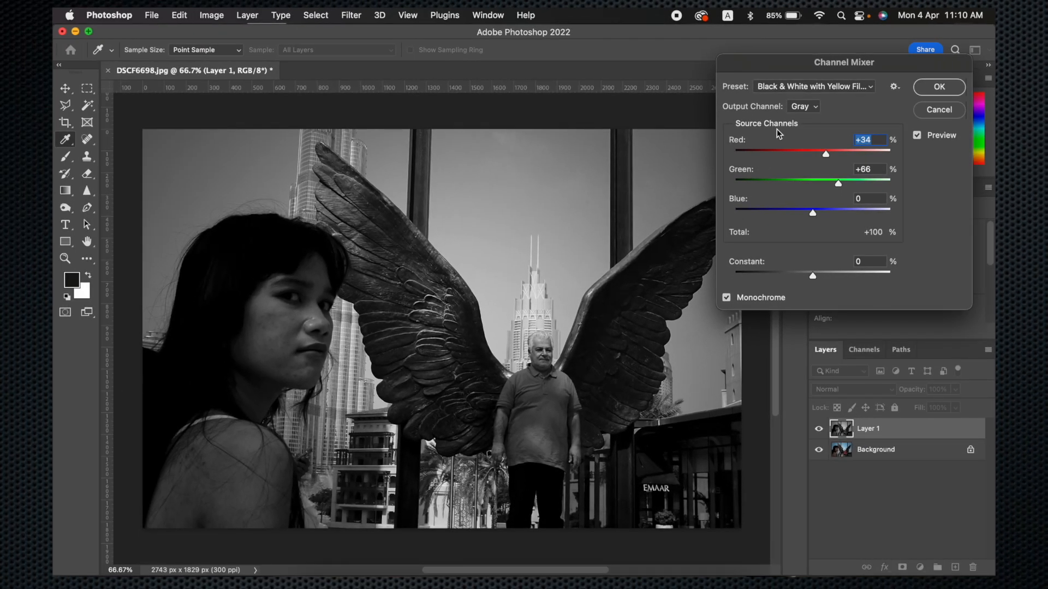
click(791, 88)
click(791, 85)
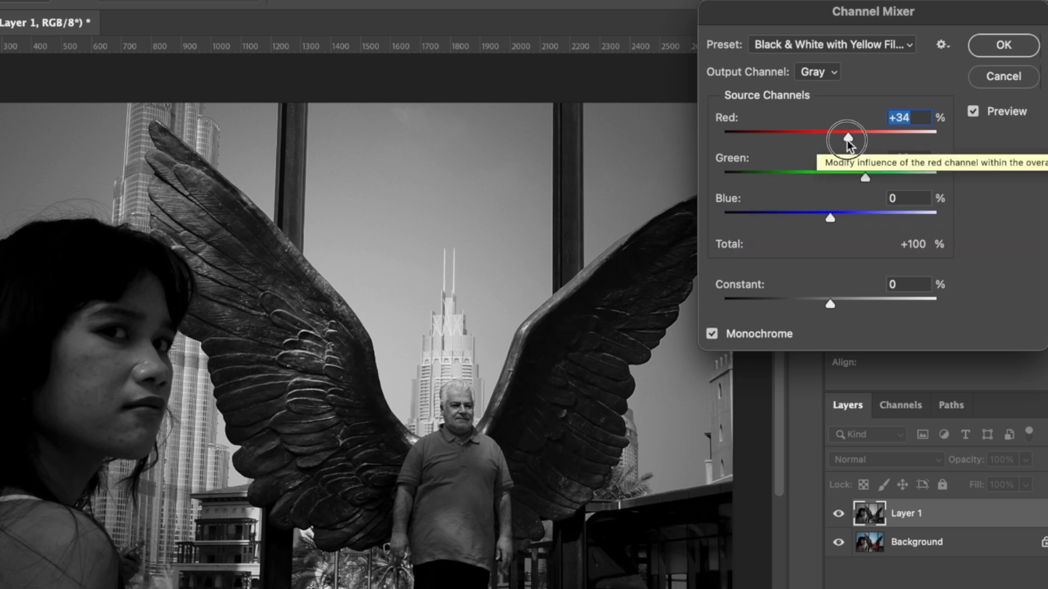
Fine-tune the mix to Red +41%, Green +68%, Blue -11% and Constant 0%, and apply the Channel Mixer adjustment.
mouse_move(847, 138)
mouse_down()
mouse_move(825, 141)
mouse_move(853, 140)
mouse_up()
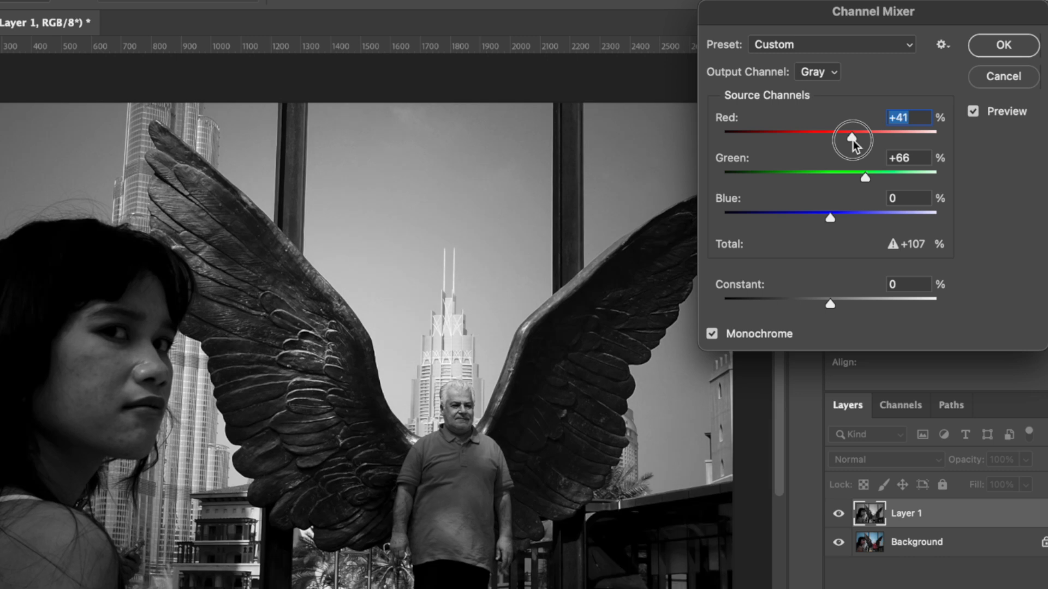
mouse_move(865, 176)
mouse_down()
mouse_move(838, 176)
mouse_move(866, 172)
mouse_up()
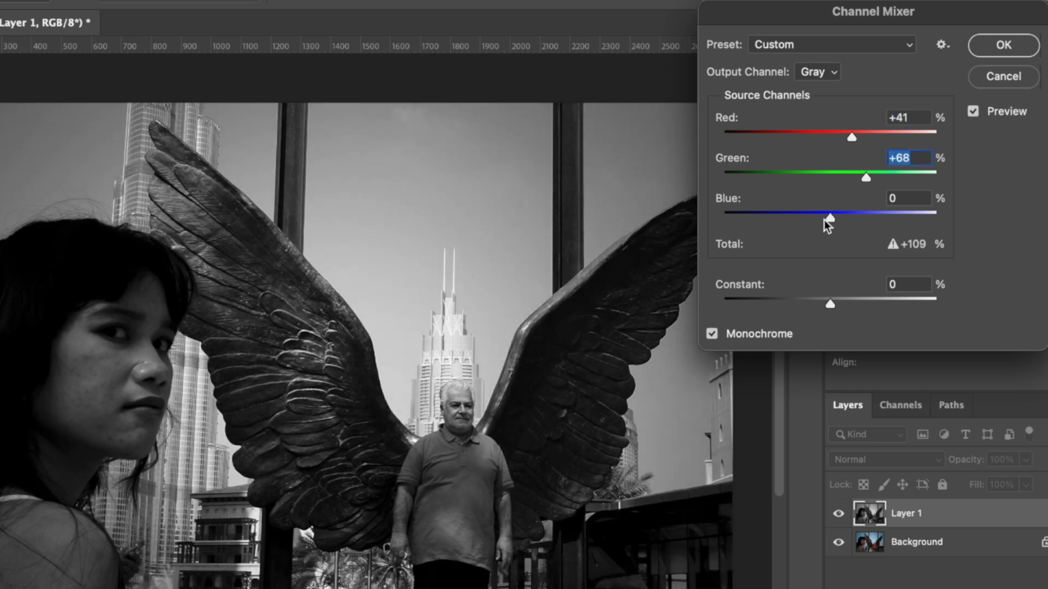
mouse_move(827, 218)
mouse_down()
mouse_move(814, 215)
mouse_move(825, 214)
mouse_up()
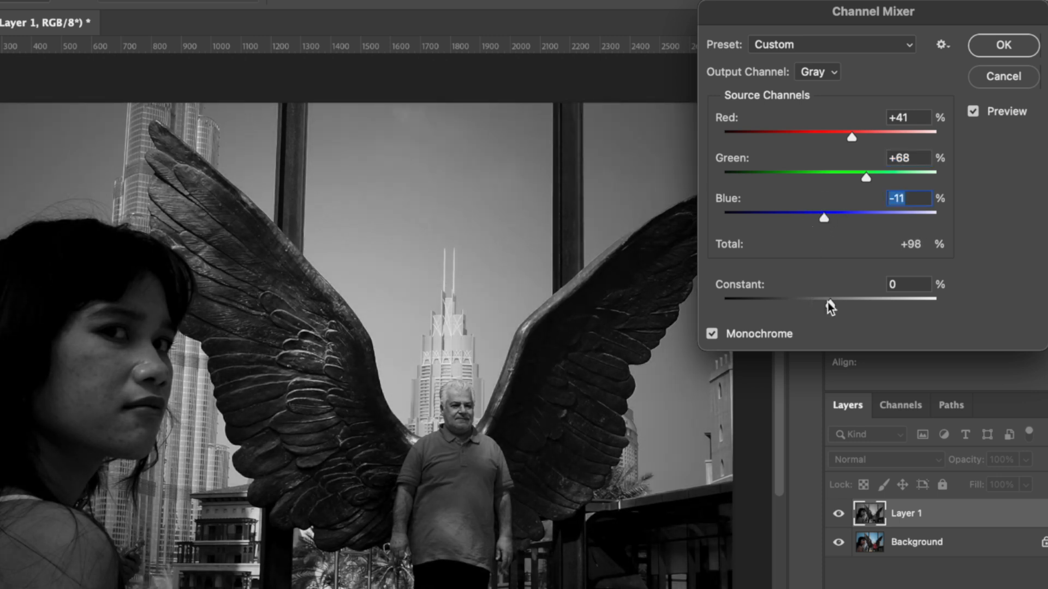
mouse_move(827, 304)
mouse_down()
mouse_move(807, 307)
mouse_move(837, 306)
mouse_up()
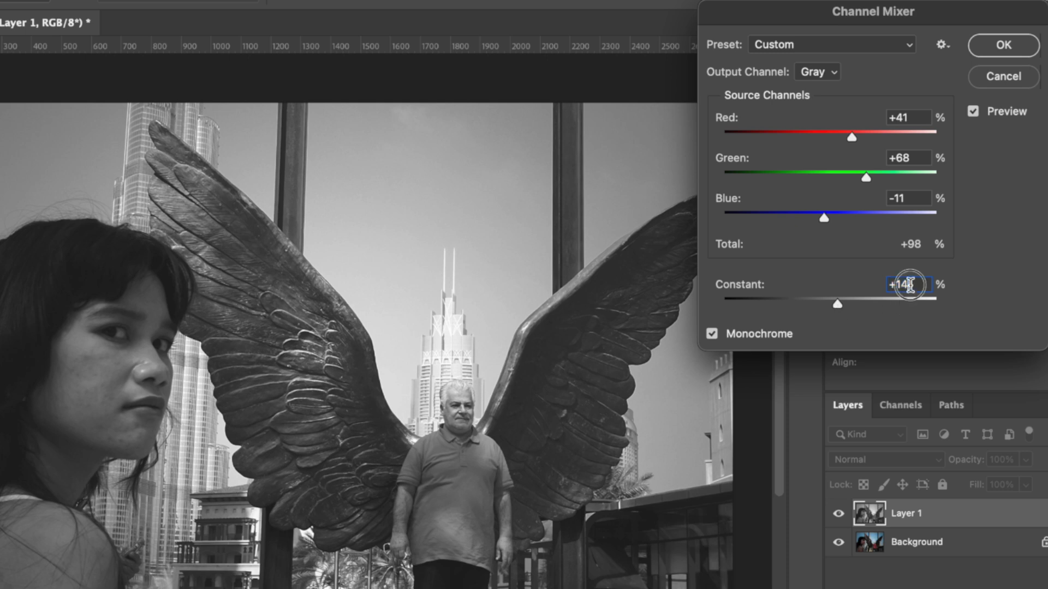
text(0)
key(Return)
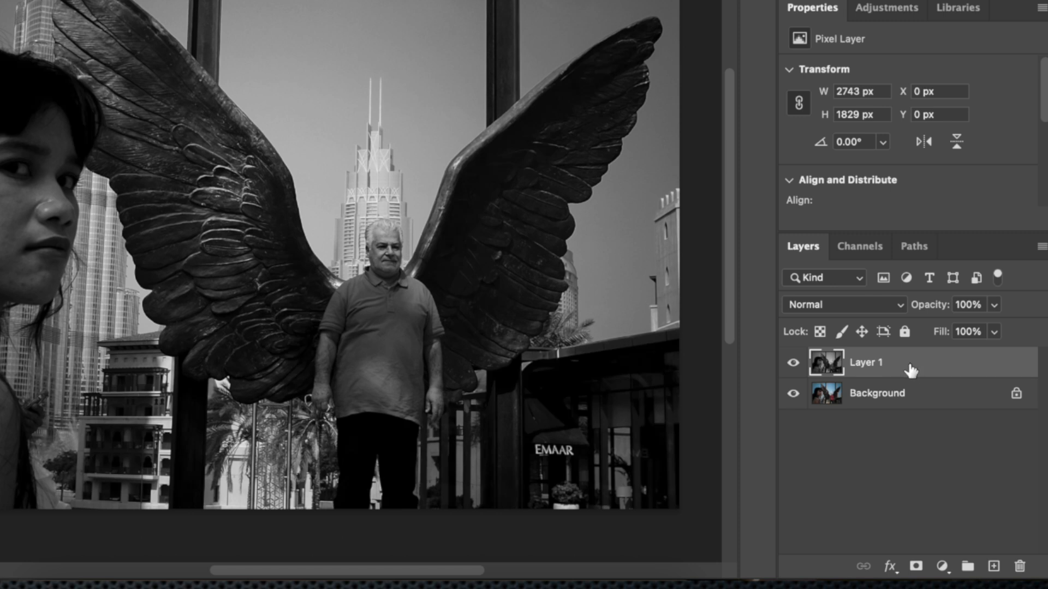
Duplicate Layer 1 and set the copy's blend mode to Multiply after trying Darken.
key(ctrl+j)
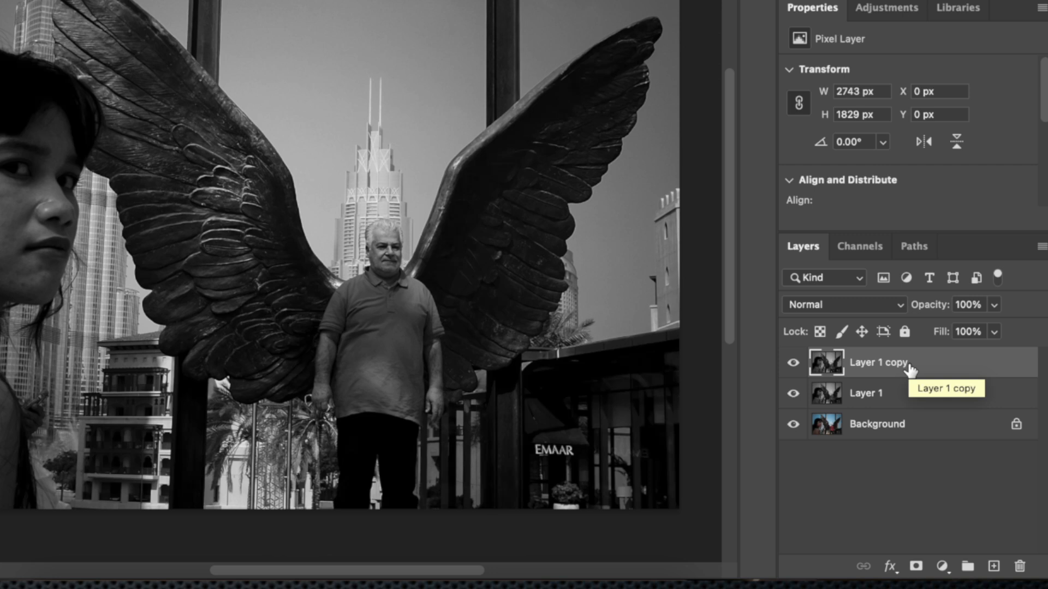
click(866, 307)
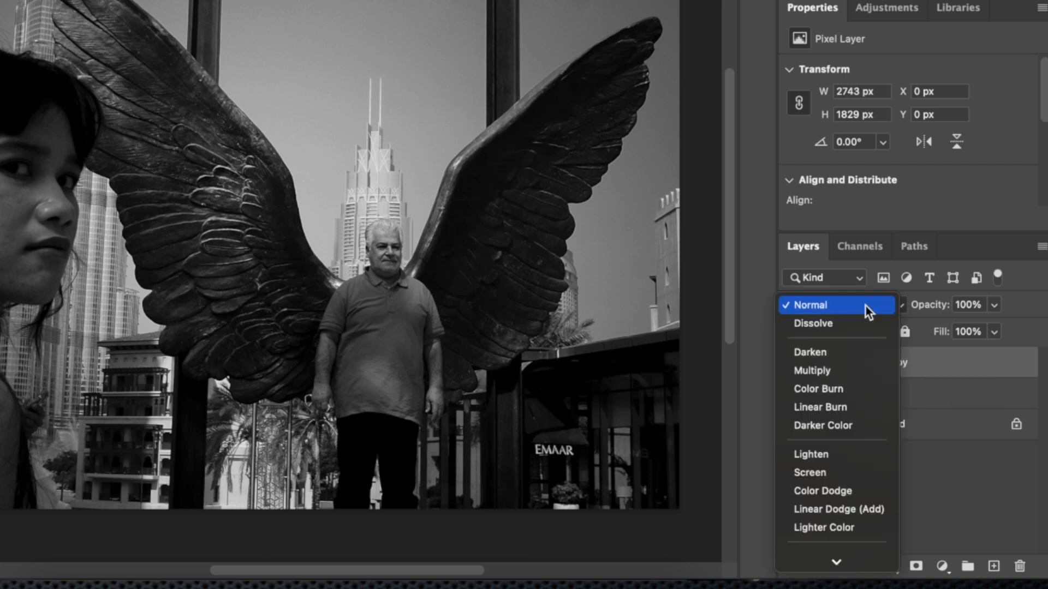
click(830, 353)
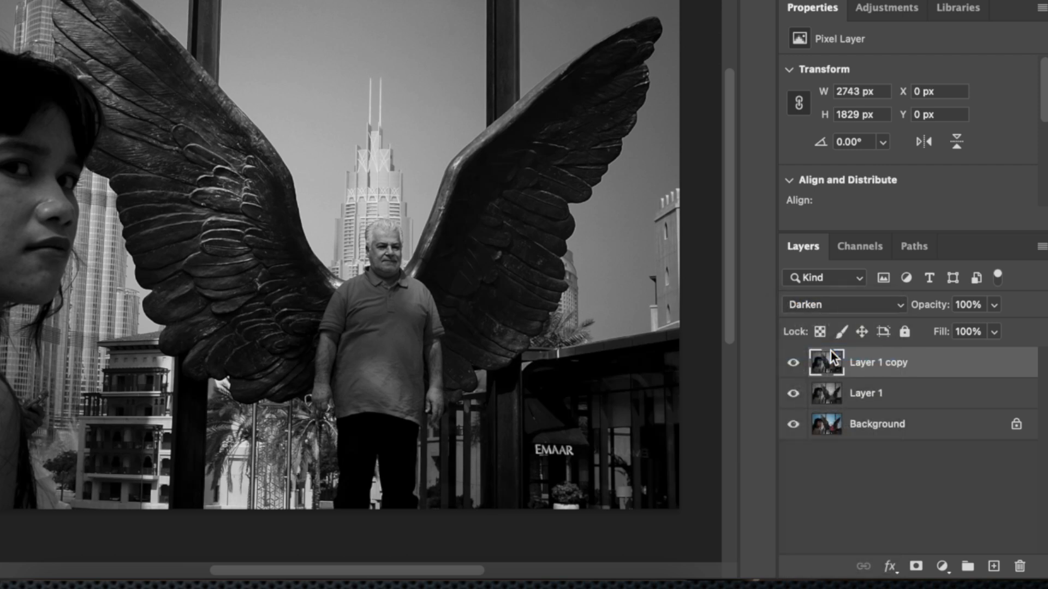
click(836, 308)
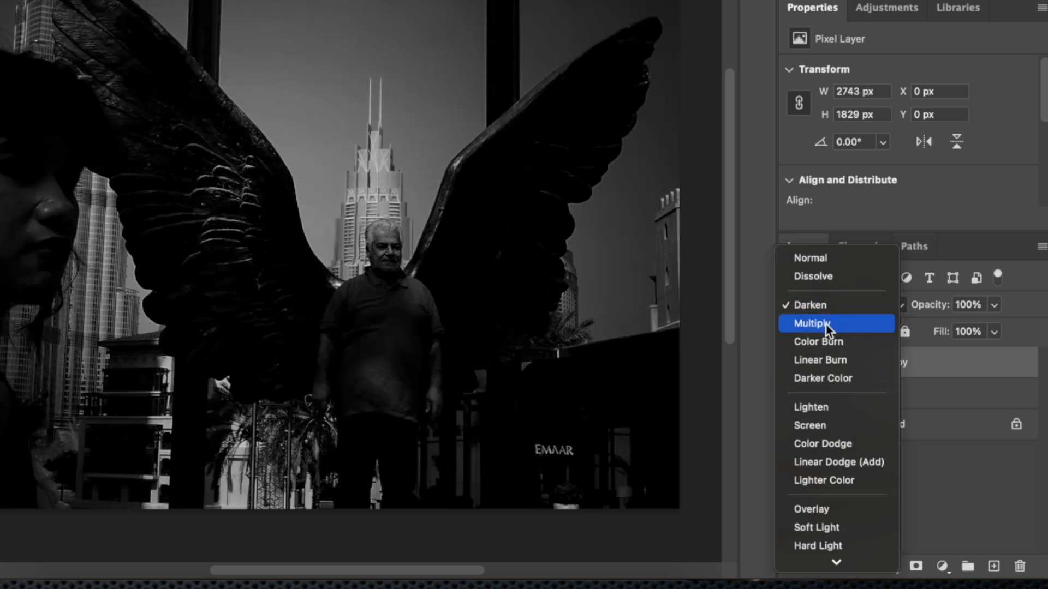
click(828, 328)
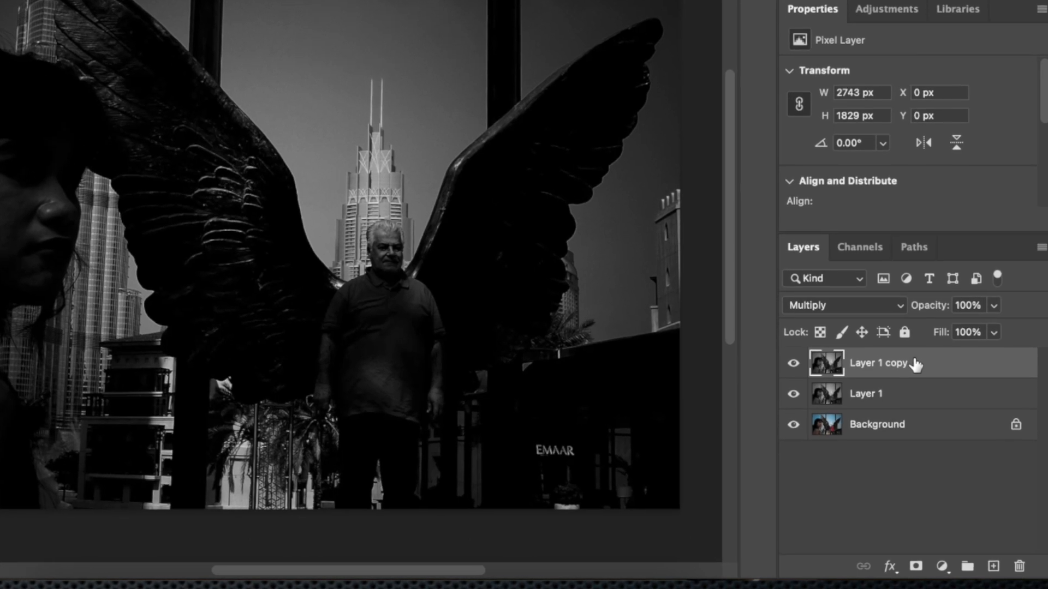
Add a layer mask to Layer 1 copy and set up a 500 px Soft Round brush at 10% opacity.
click(916, 567)
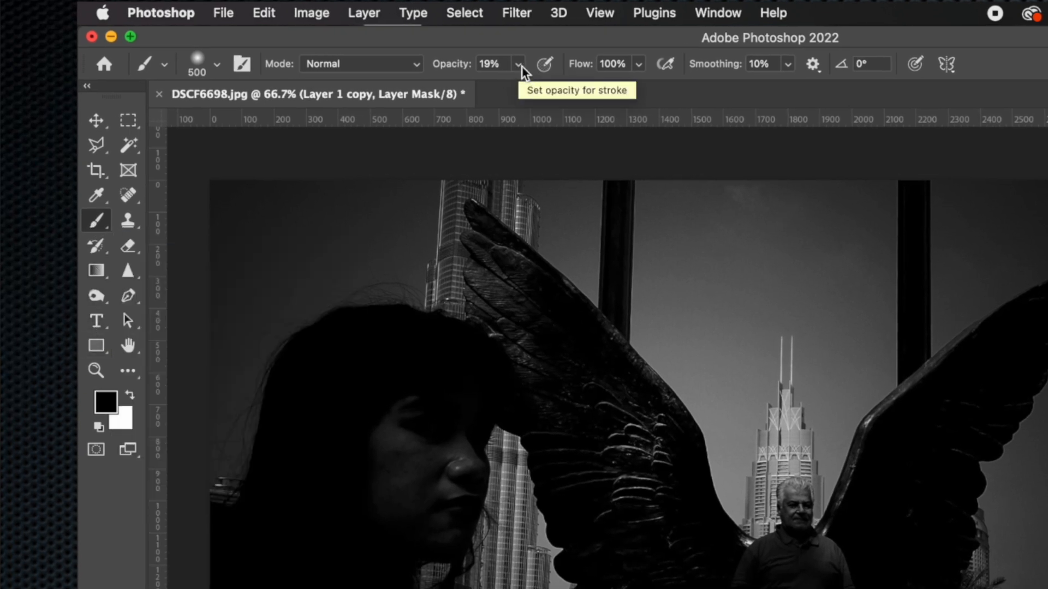
click(518, 65)
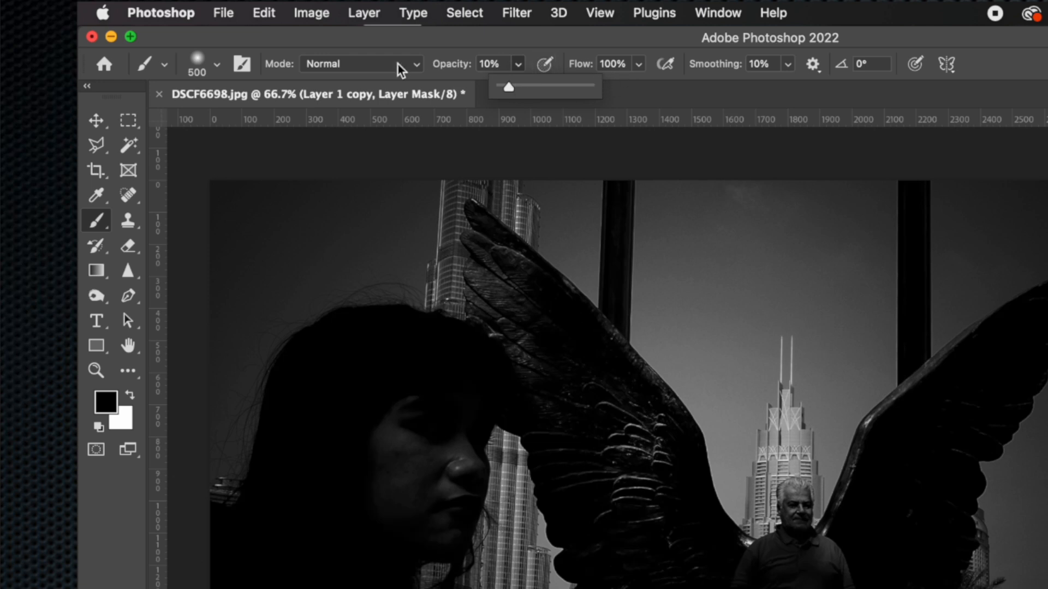
click(215, 68)
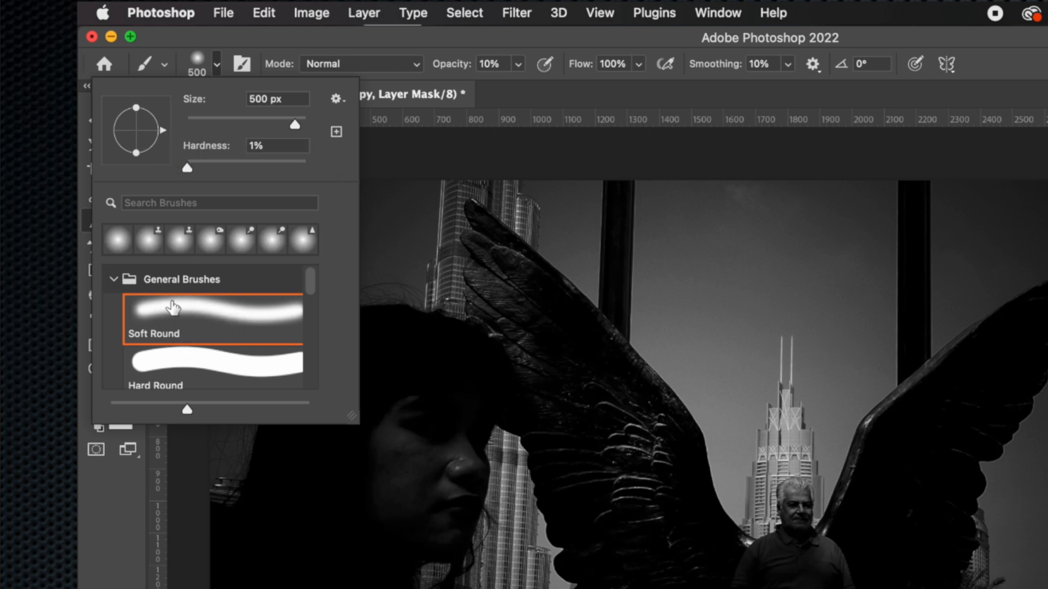
click(188, 314)
click(410, 414)
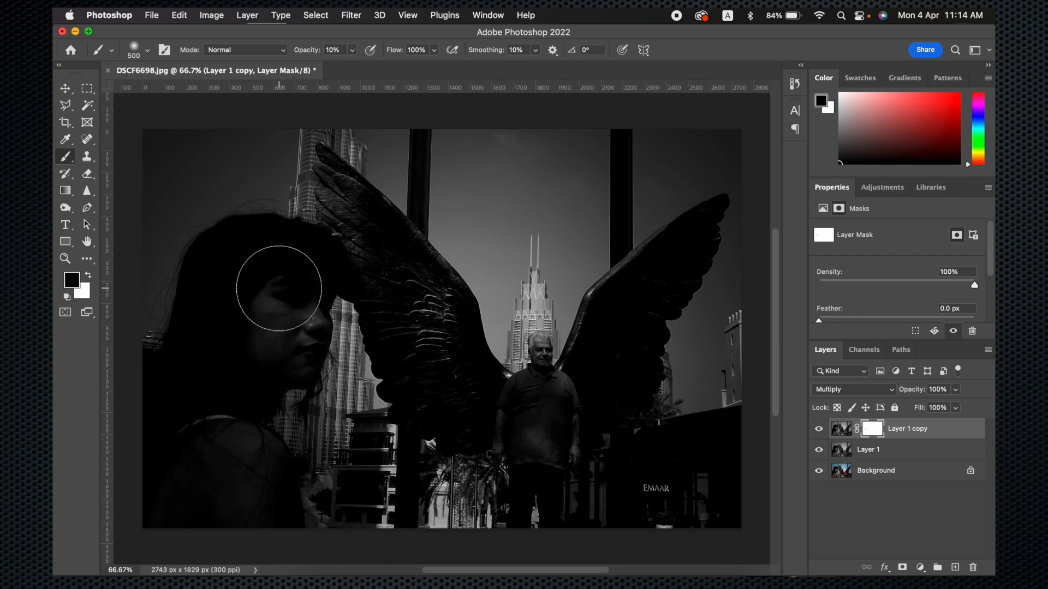
Paint black on the mask over the woman's face and shoulder and across the wing beside her to lighten them.
mouse_move(278, 288)
mouse_down()
mouse_move(275, 314)
mouse_move(299, 296)
mouse_move(312, 319)
mouse_move(327, 304)
mouse_move(301, 299)
mouse_move(278, 320)
mouse_move(300, 213)
mouse_move(300, 334)
mouse_move(318, 295)
mouse_move(278, 295)
mouse_move(269, 313)
mouse_move(365, 240)
mouse_move(270, 221)
mouse_move(273, 210)
mouse_move(262, 501)
mouse_move(292, 502)
mouse_move(229, 545)
mouse_move(210, 523)
mouse_move(157, 550)
mouse_move(161, 488)
mouse_move(190, 470)
mouse_move(164, 379)
mouse_move(194, 339)
mouse_move(274, 307)
mouse_move(285, 258)
mouse_move(307, 240)
mouse_move(340, 245)
mouse_move(335, 267)
mouse_move(300, 231)
mouse_move(297, 205)
mouse_move(267, 190)
mouse_move(159, 262)
mouse_move(203, 235)
mouse_move(172, 379)
mouse_move(158, 372)
mouse_move(147, 431)
mouse_move(176, 438)
mouse_move(271, 411)
mouse_move(304, 535)
mouse_move(309, 524)
mouse_move(308, 555)
mouse_move(147, 573)
mouse_move(173, 528)
mouse_up()
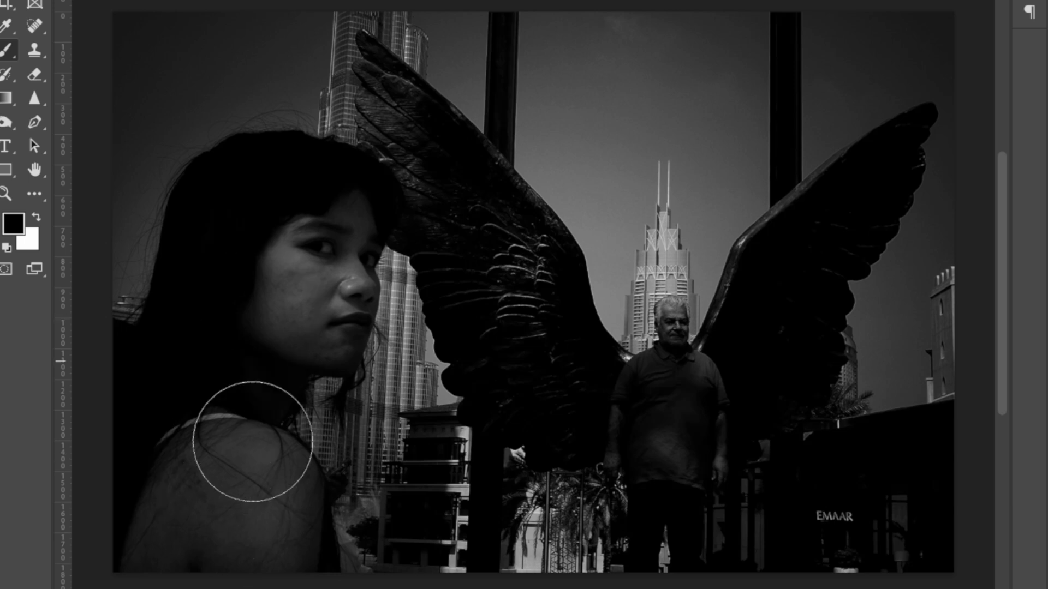
mouse_move(413, 154)
mouse_down()
mouse_move(488, 305)
mouse_move(459, 189)
mouse_move(503, 264)
mouse_move(482, 261)
mouse_move(497, 340)
mouse_move(518, 285)
mouse_move(529, 319)
mouse_move(520, 340)
mouse_move(568, 365)
mouse_move(581, 390)
mouse_move(520, 406)
mouse_move(568, 385)
mouse_up()
mouse_move(458, 208)
mouse_down()
mouse_move(439, 185)
mouse_move(460, 193)
mouse_move(449, 211)
mouse_move(431, 191)
mouse_move(401, 114)
mouse_move(517, 234)
mouse_move(480, 208)
mouse_move(591, 335)
mouse_move(523, 265)
mouse_move(523, 280)
mouse_move(478, 291)
mouse_move(539, 391)
mouse_move(618, 410)
mouse_move(654, 439)
mouse_move(666, 390)
mouse_move(666, 425)
mouse_move(682, 403)
mouse_move(651, 538)
mouse_move(685, 432)
mouse_move(747, 357)
mouse_move(754, 331)
mouse_move(831, 296)
mouse_move(822, 291)
mouse_move(783, 337)
mouse_move(755, 336)
mouse_move(802, 318)
mouse_move(835, 234)
mouse_move(777, 273)
mouse_move(744, 359)
mouse_move(750, 328)
mouse_move(759, 321)
mouse_move(768, 366)
mouse_move(758, 405)
mouse_move(887, 142)
mouse_move(847, 232)
mouse_move(767, 261)
mouse_move(786, 334)
mouse_move(764, 420)
mouse_move(767, 409)
mouse_move(714, 450)
mouse_move(584, 393)
mouse_move(582, 379)
mouse_move(619, 444)
mouse_move(683, 393)
mouse_move(679, 322)
mouse_up()
Reduce the brush size and paint on the mask over the man and the wing on his other side.
key(bracketright)
key(bracketright)
key(bracketleft)
key(bracketleft)
key(bracketleft)
key(bracketleft)
key(bracketleft)
key(bracketleft)
key(bracketleft)
key(bracketleft)
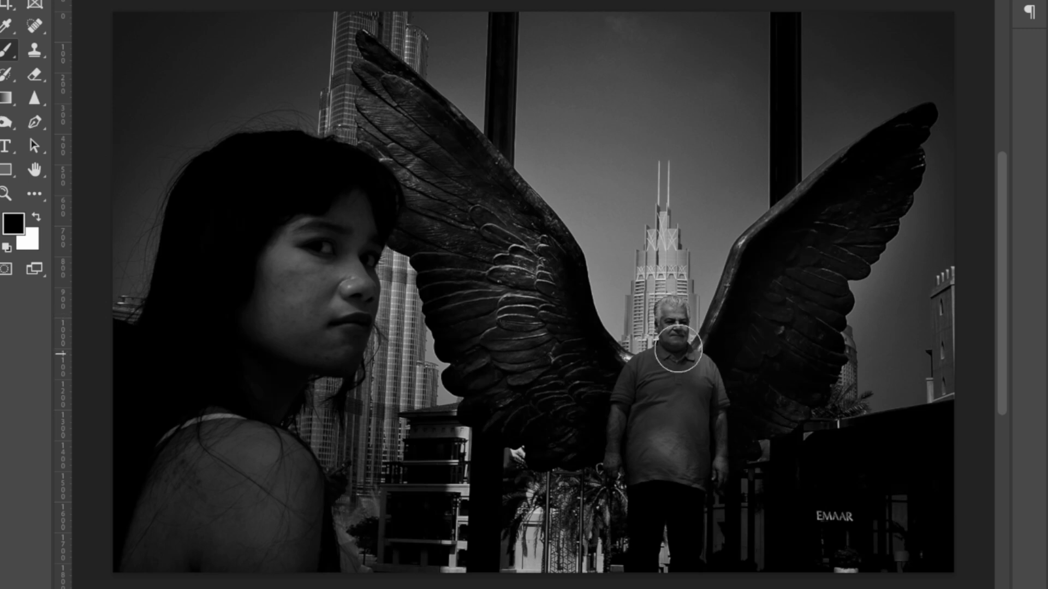
mouse_move(659, 393)
mouse_down()
mouse_move(715, 432)
mouse_move(697, 377)
mouse_move(764, 247)
mouse_up()
mouse_move(858, 182)
mouse_down()
mouse_move(832, 234)
mouse_move(876, 205)
mouse_move(882, 178)
mouse_move(815, 292)
mouse_move(800, 435)
mouse_up()
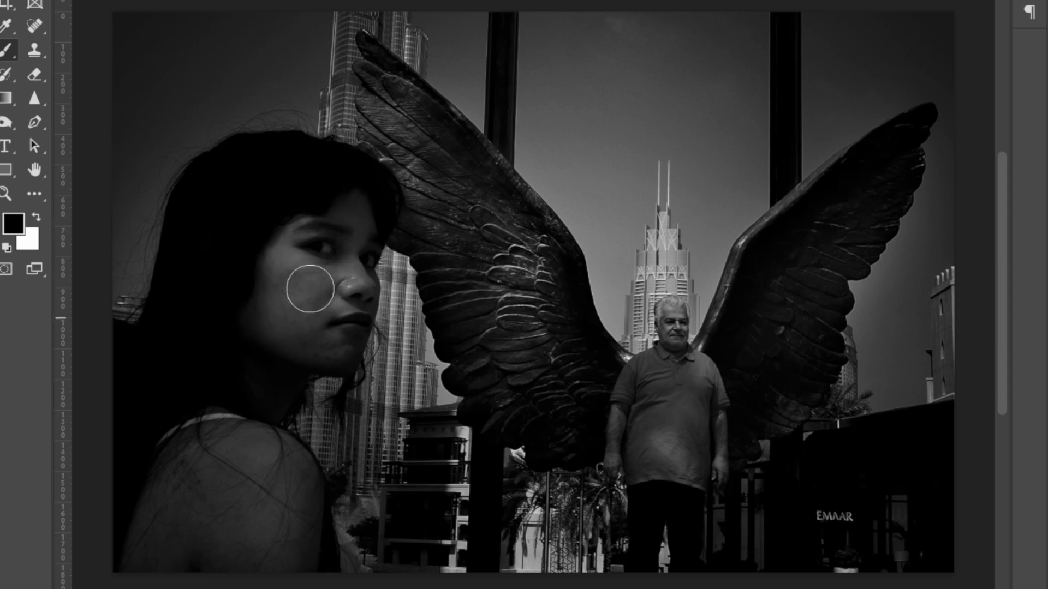
Paint further over the woman's face, neck, shoulder and arm on the mask, enlarging the brush for the arm.
mouse_move(310, 288)
mouse_down()
mouse_move(343, 310)
mouse_move(253, 352)
mouse_move(229, 420)
mouse_move(171, 506)
mouse_move(163, 568)
mouse_up()
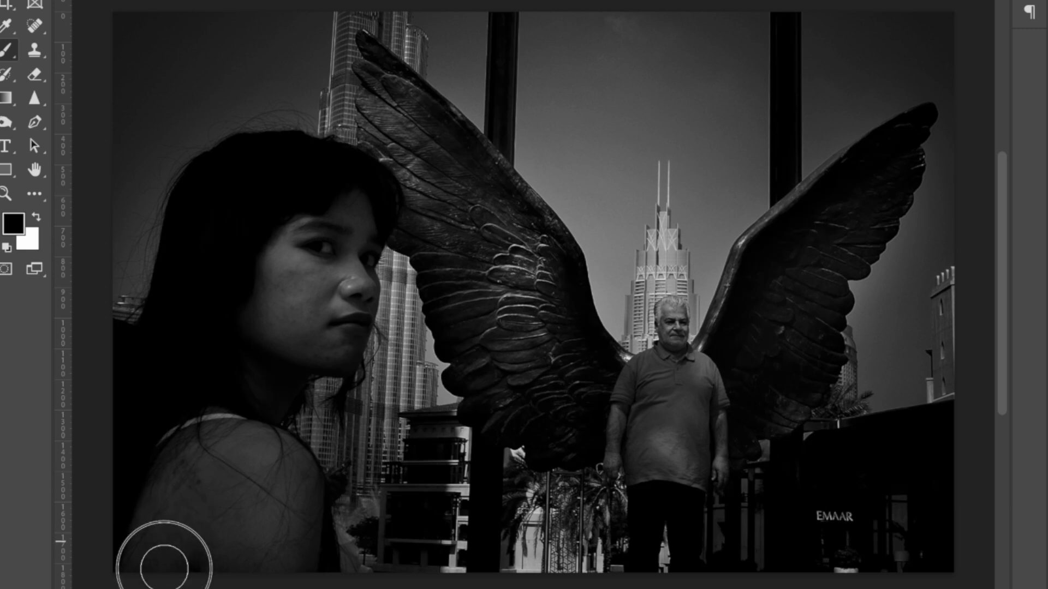
key(])
key(])
key(])
key(])
drag(220, 546, 191, 473)
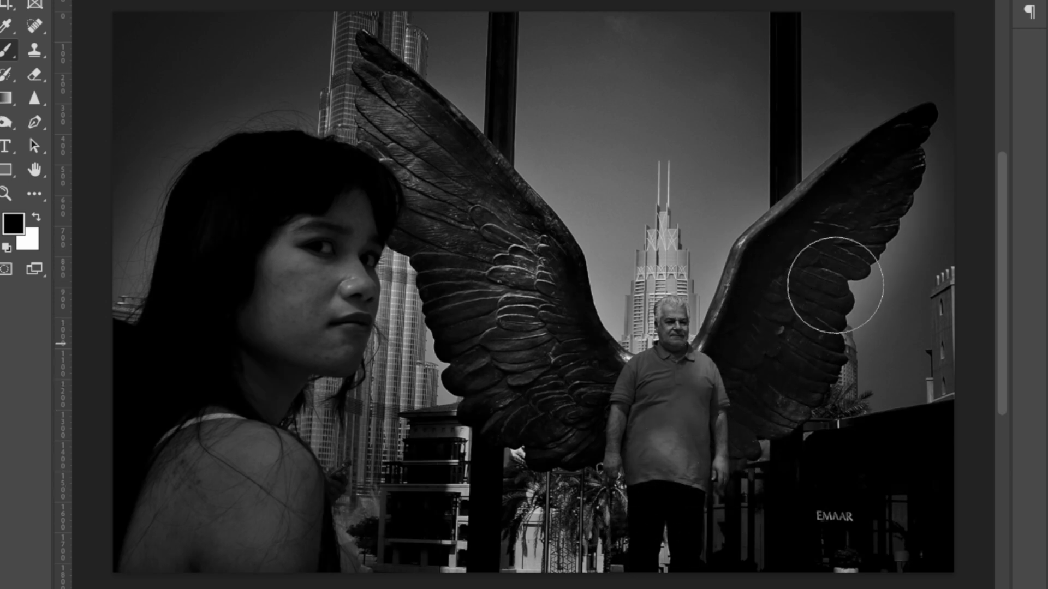
Touch up the mask over the wing behind the man with a smaller brush, and compare with Layer 1 copy hidden and shown.
key(bracketleft)
key(bracketleft)
key(bracketleft)
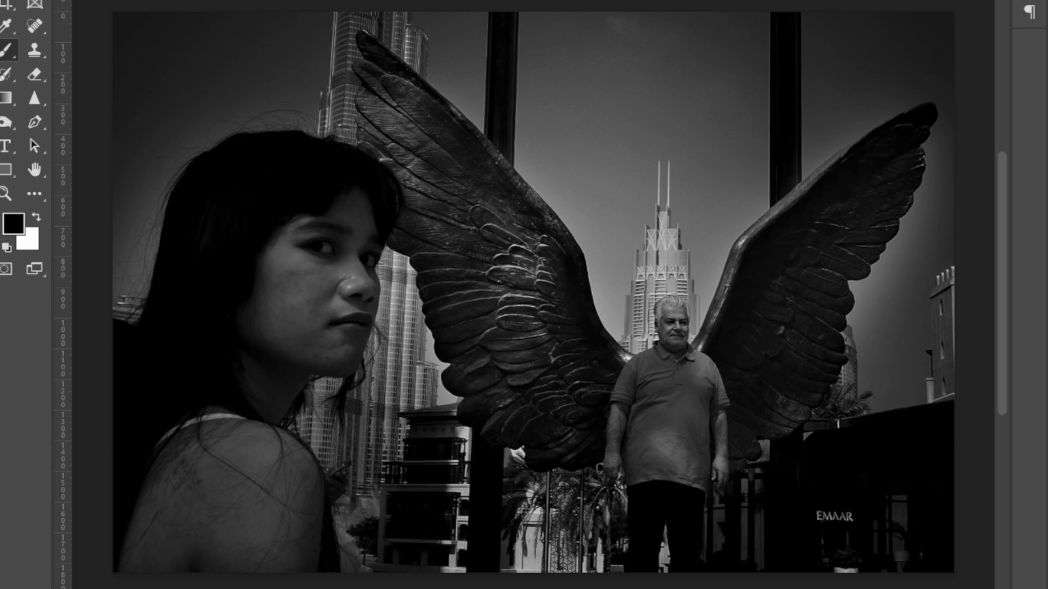
key(ctrl+comma)
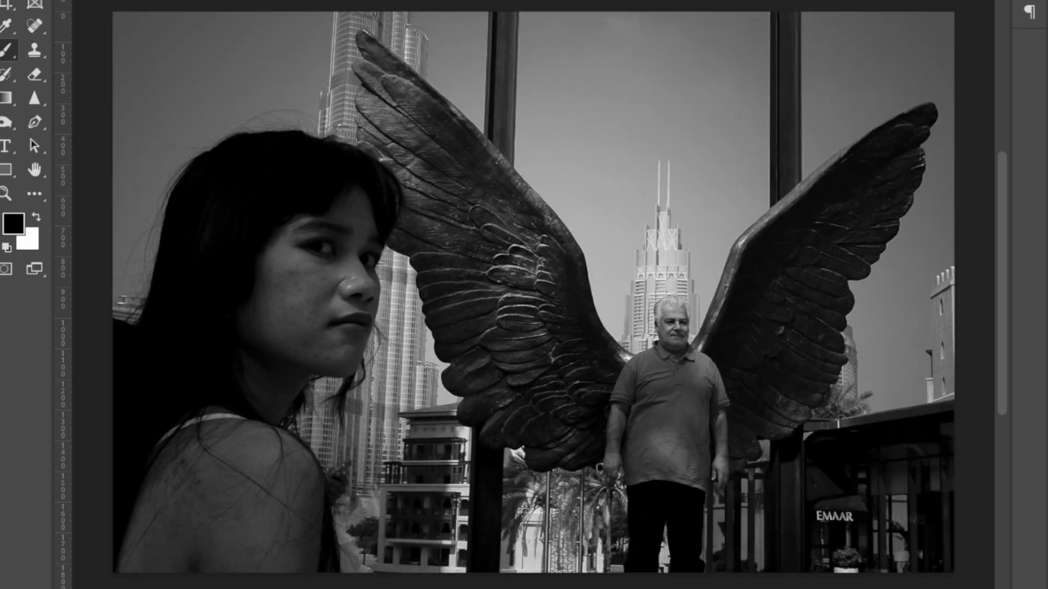
key(ctrl+comma)
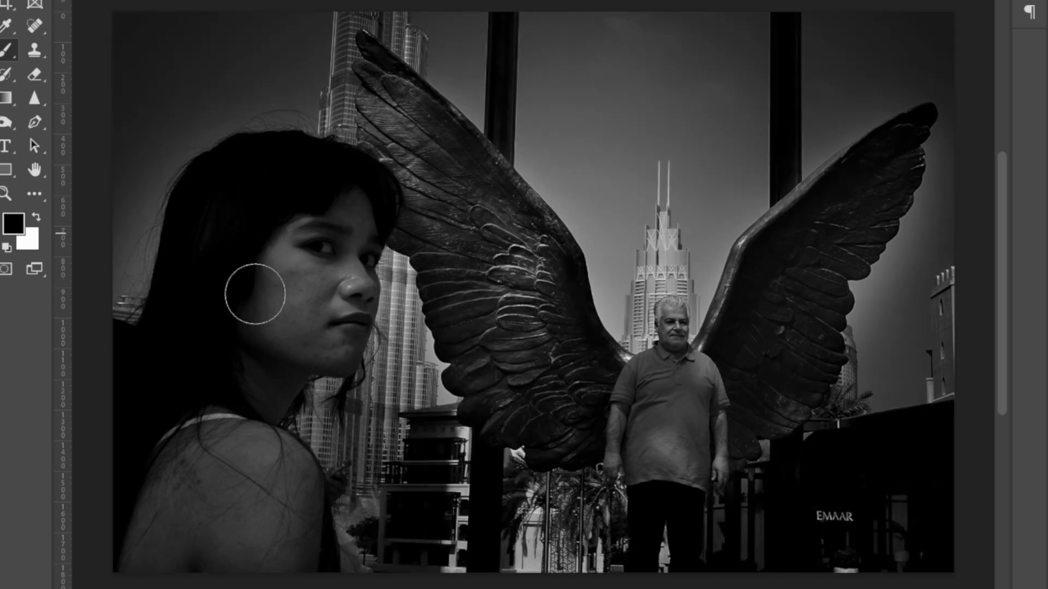
Refine the mask over the woman, the wing and the sky between the pillars, adapting the brush size to each area.
key(bracketright)
key(bracketright)
key(bracketright)
key(bracketright)
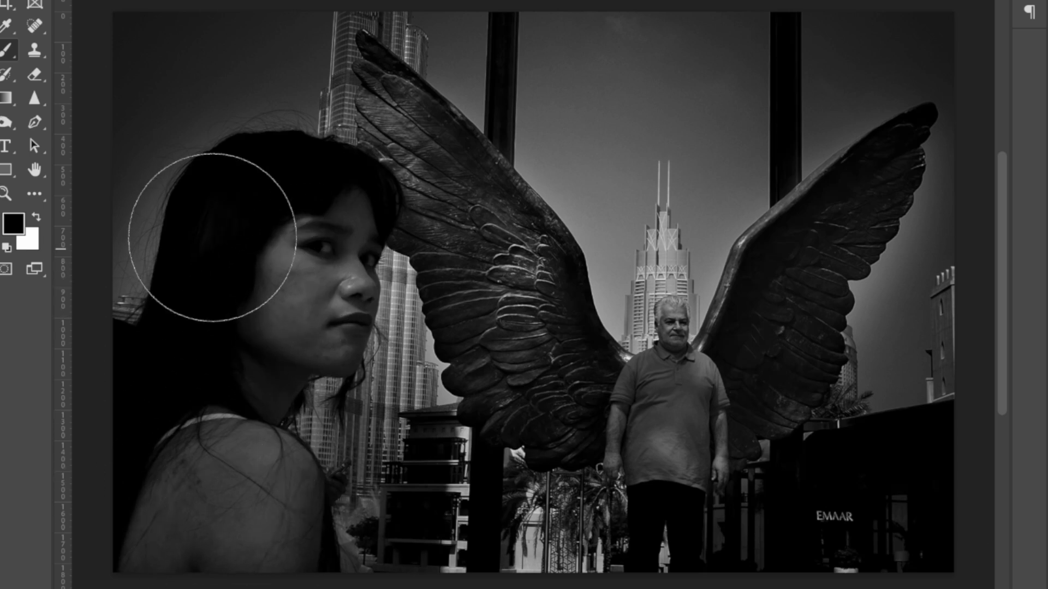
key(bracketleft)
key(bracketleft)
key(bracketleft)
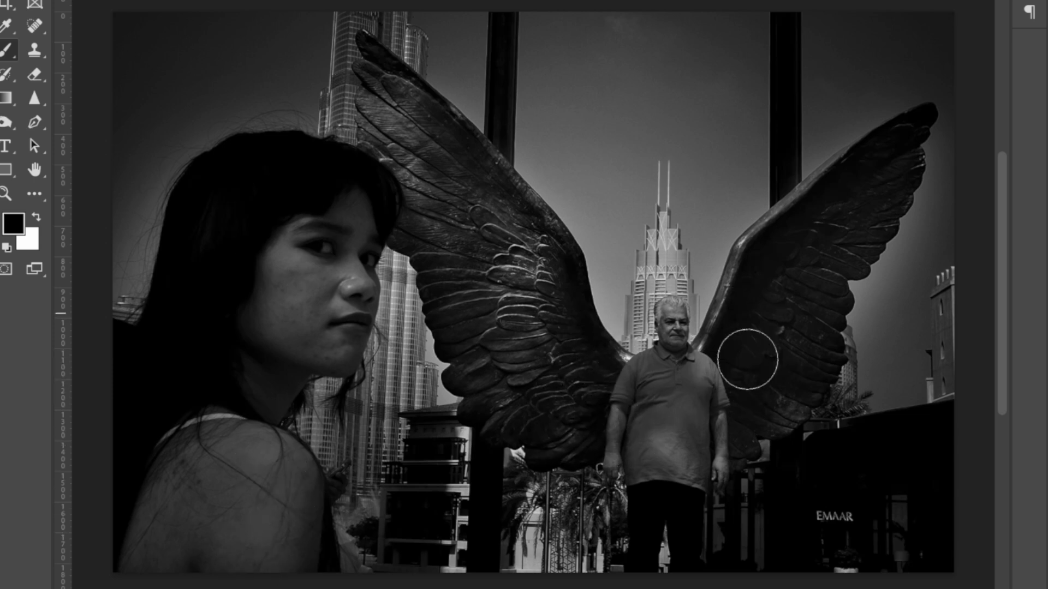
key(bracketright)
key(bracketright)
key(bracketright)
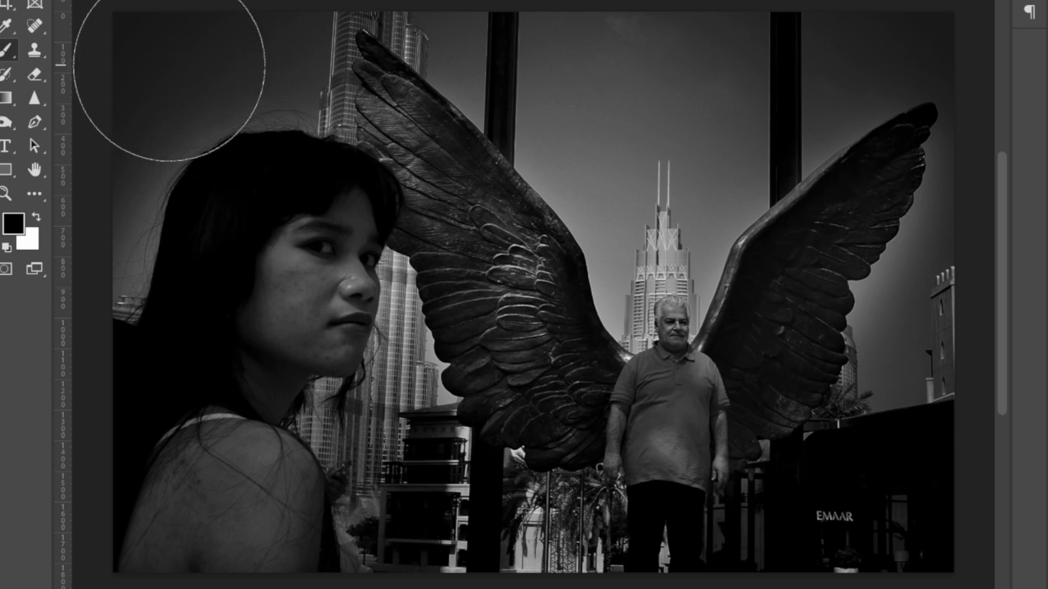
key(bracketright)
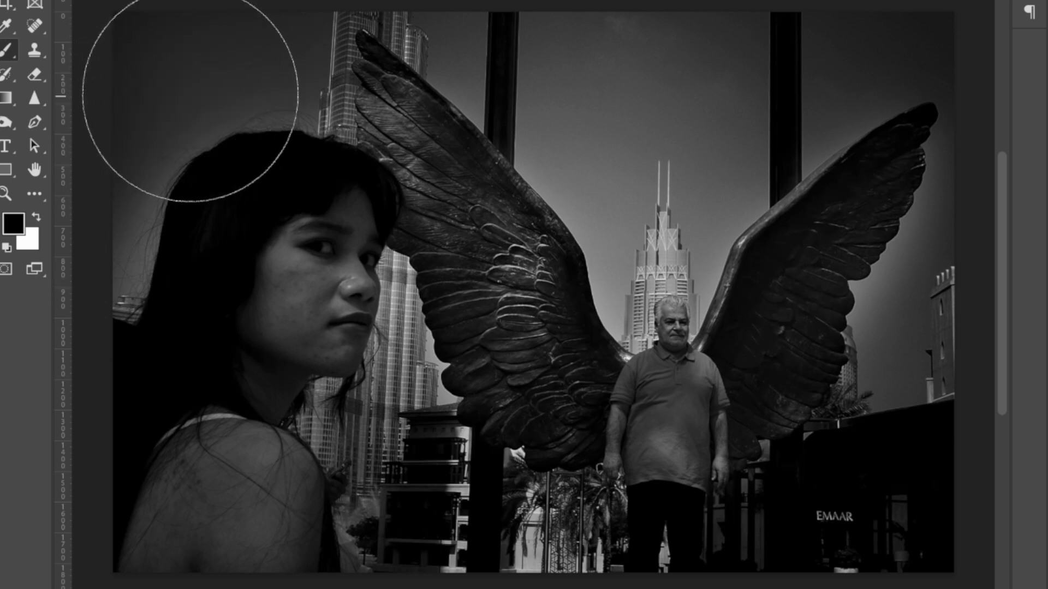
drag(597, 51, 677, 52)
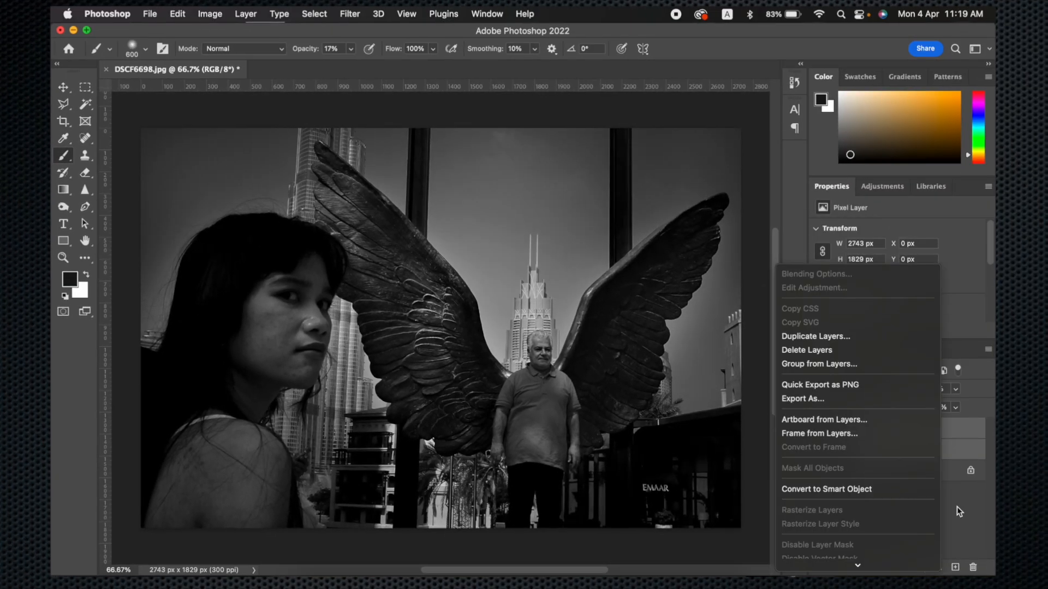
Merge the selected Layer 1 copy and Layer 1 into one layer.
click(957, 506)
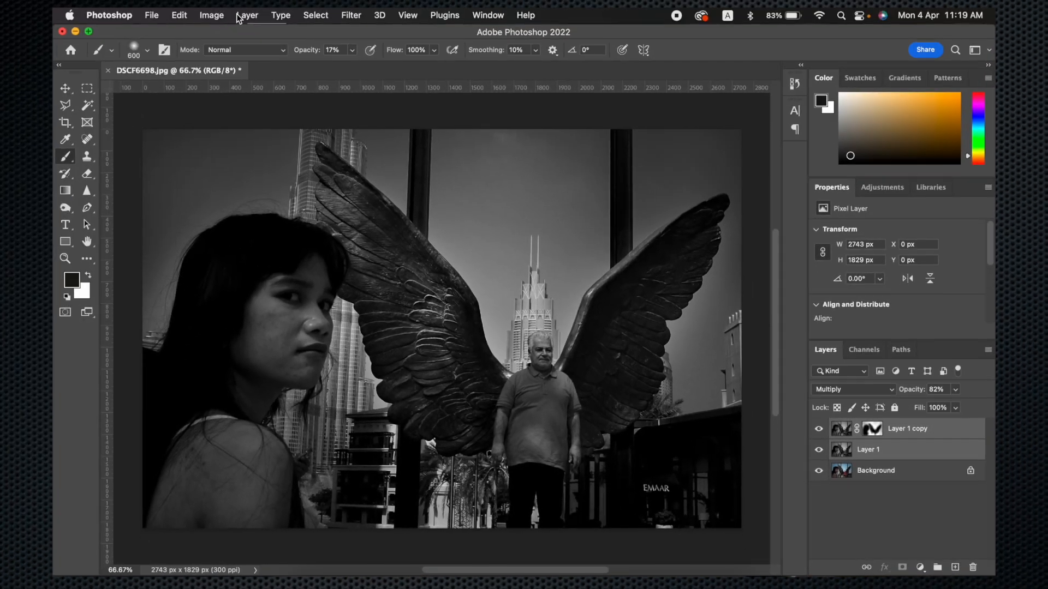
click(245, 16)
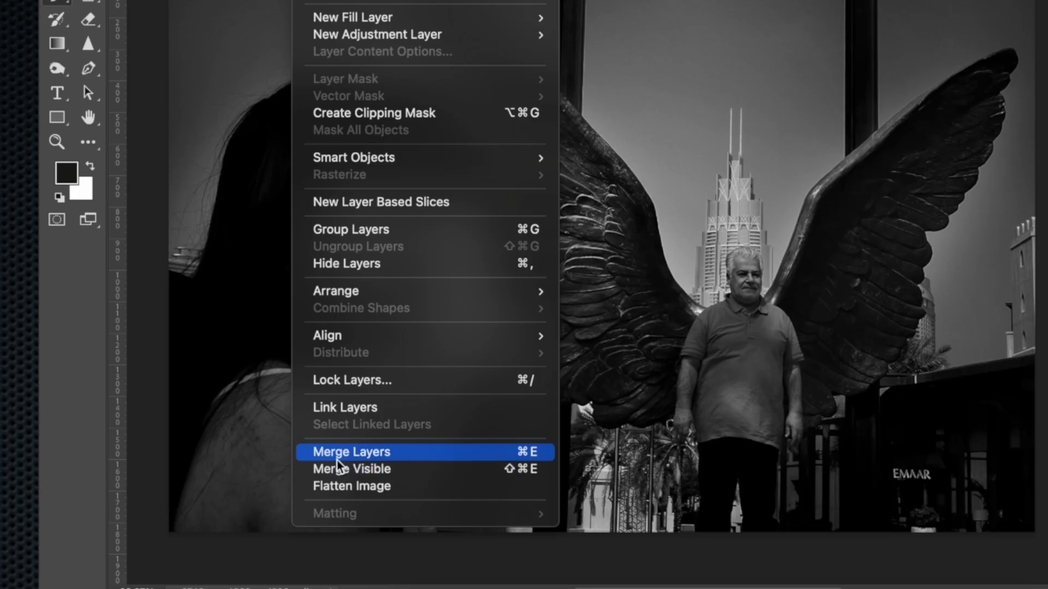
click(337, 461)
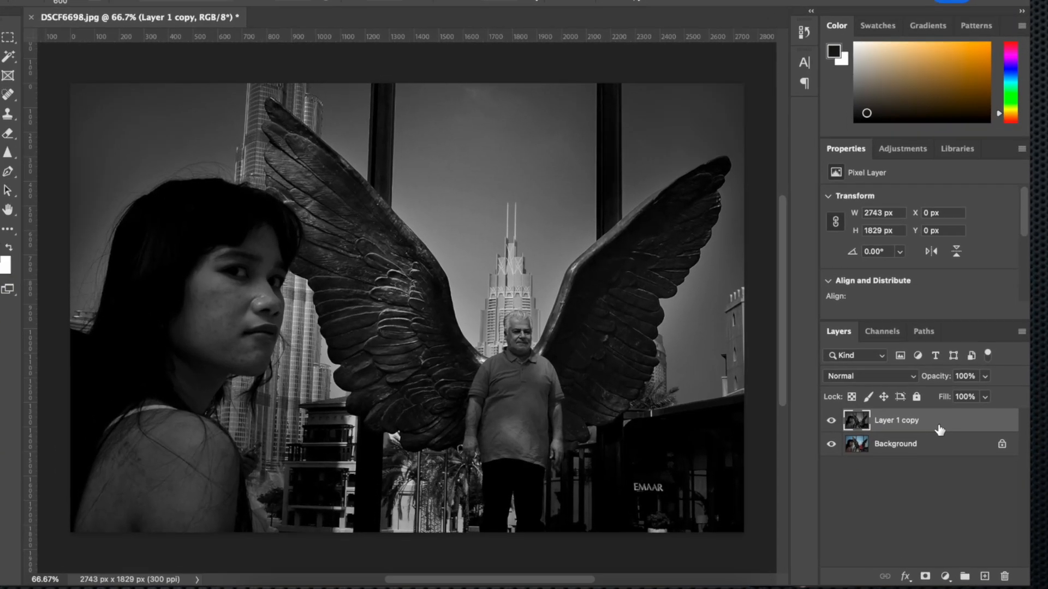
Apply Levels to the merged layer, raising midtones to about 1.08 and adjusting white and black points slightly, and compare with the colour original.
key(ctrl+l)
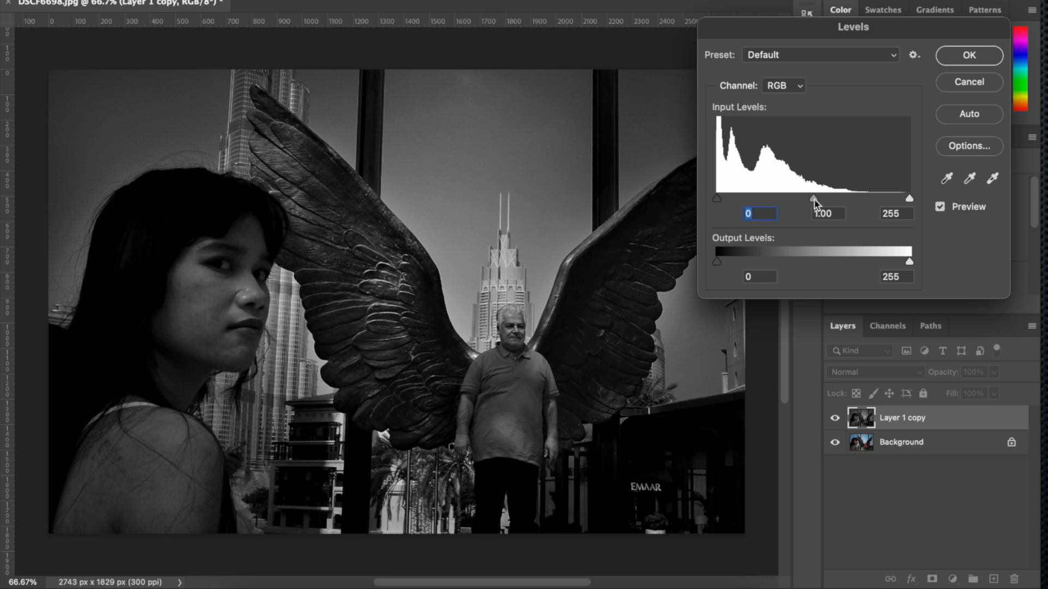
drag(813, 199, 807, 199)
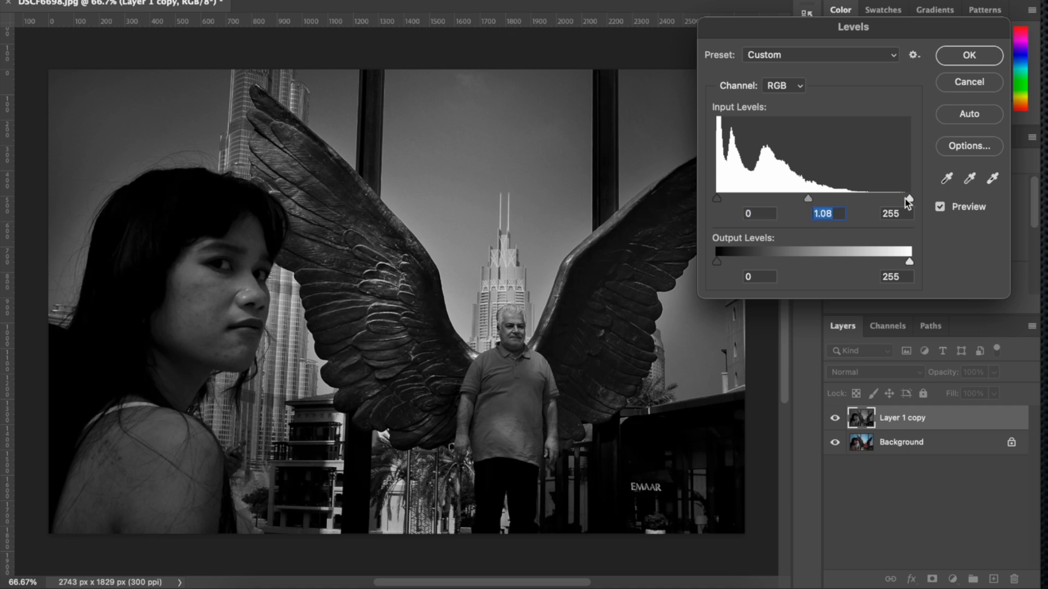
drag(907, 198, 902, 200)
click(805, 196)
drag(716, 200, 718, 203)
click(717, 203)
click(801, 200)
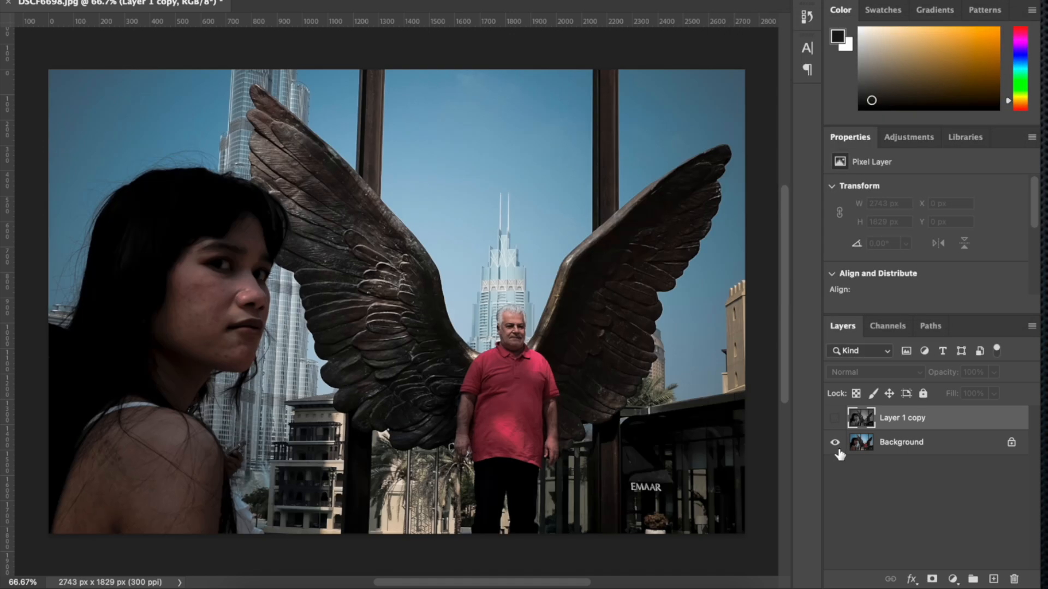
click(834, 419)
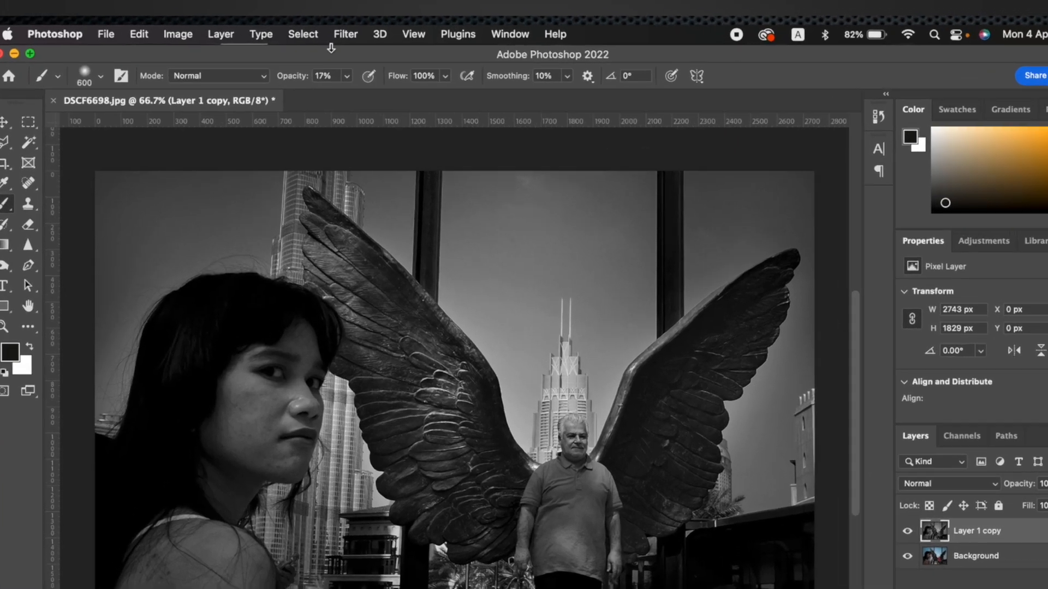
Open the Camera Raw Filter on the merged layer and set Texture to +8, Clarity to +6 and Dehaze to -5.
click(342, 18)
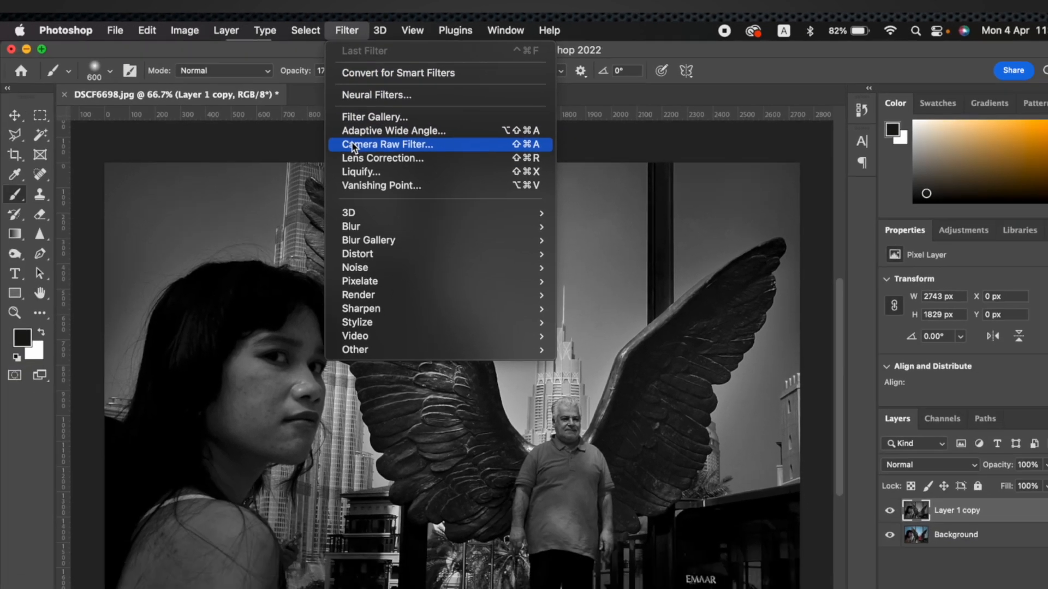
click(348, 178)
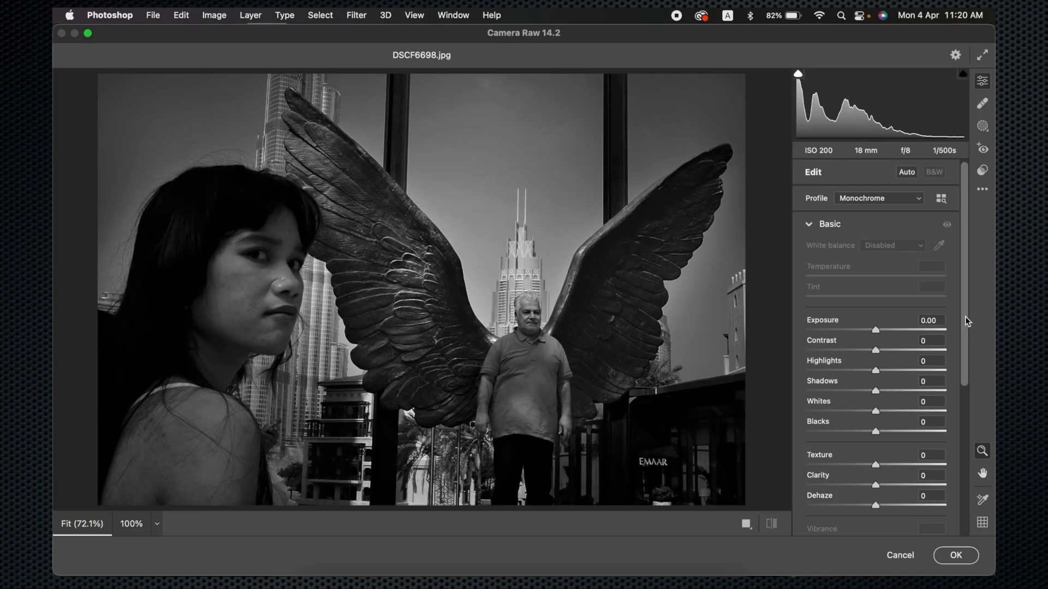
drag(965, 317, 966, 404)
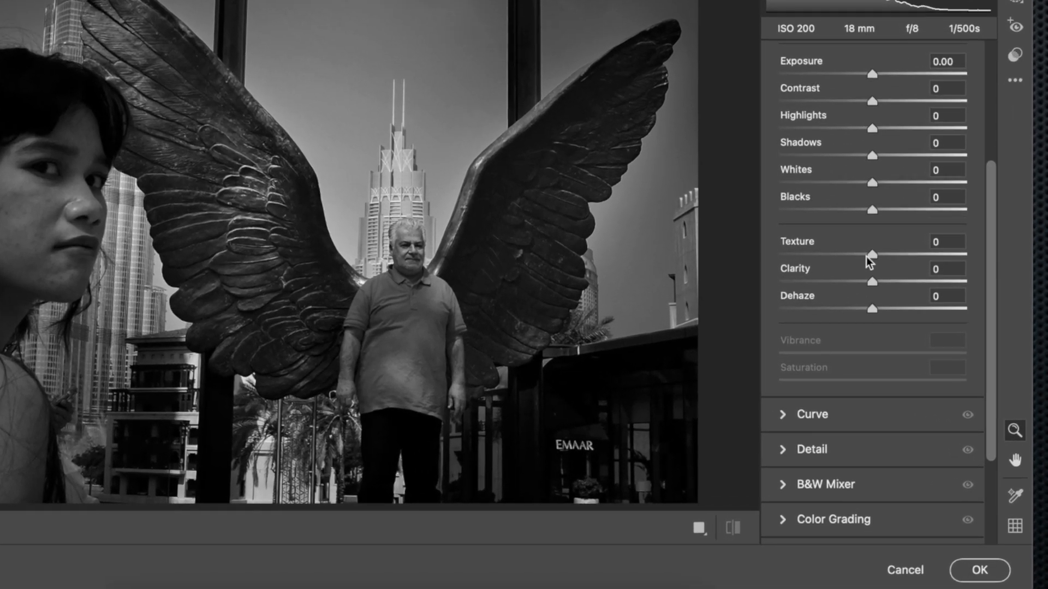
drag(872, 260, 870, 312)
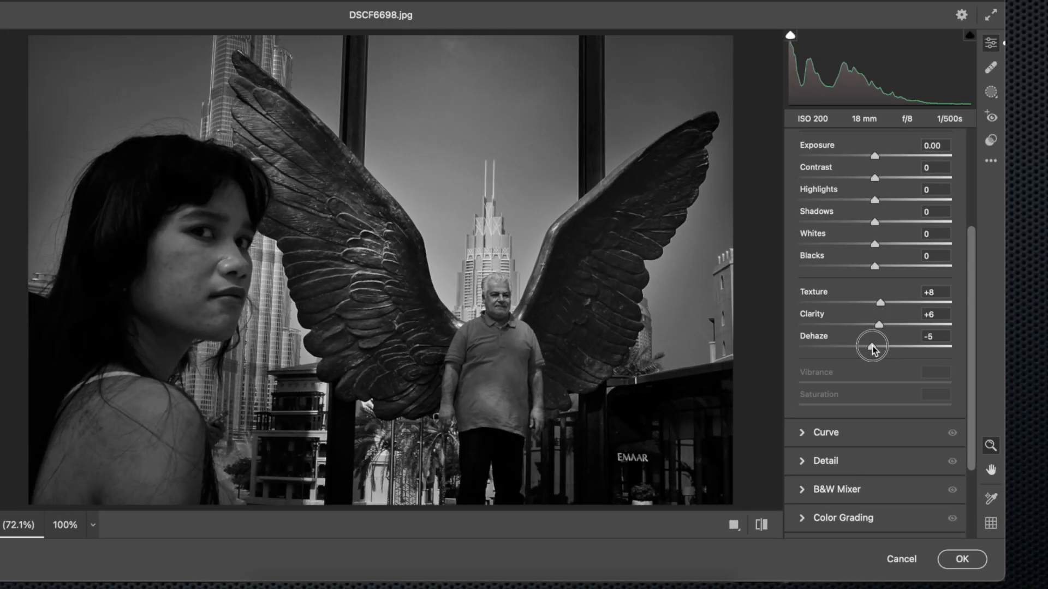